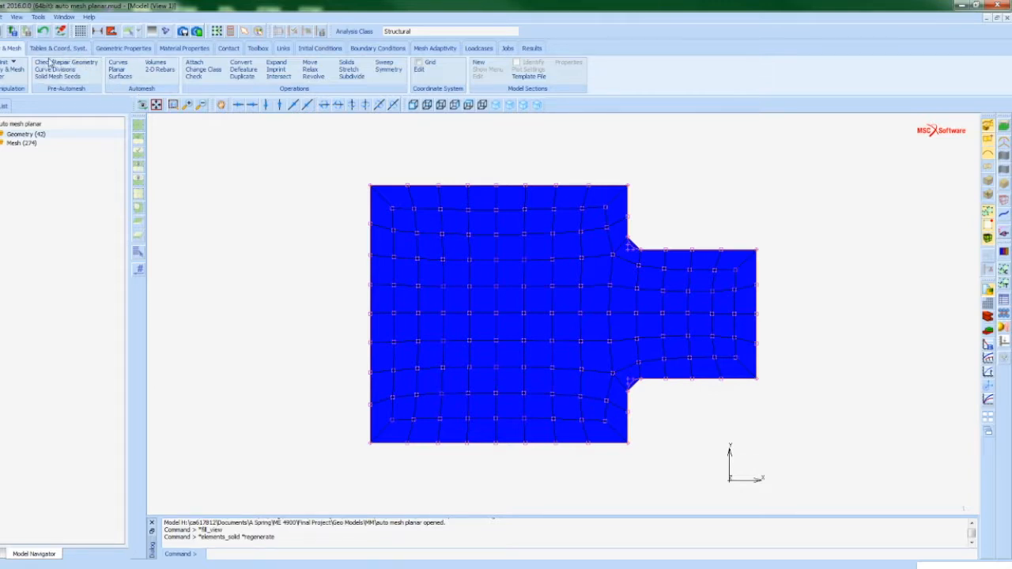
Create a structural planar plane stress geometric property and assign it to all elements of the mesh
{"action": "left_click", "coordinate": [123, 48]}
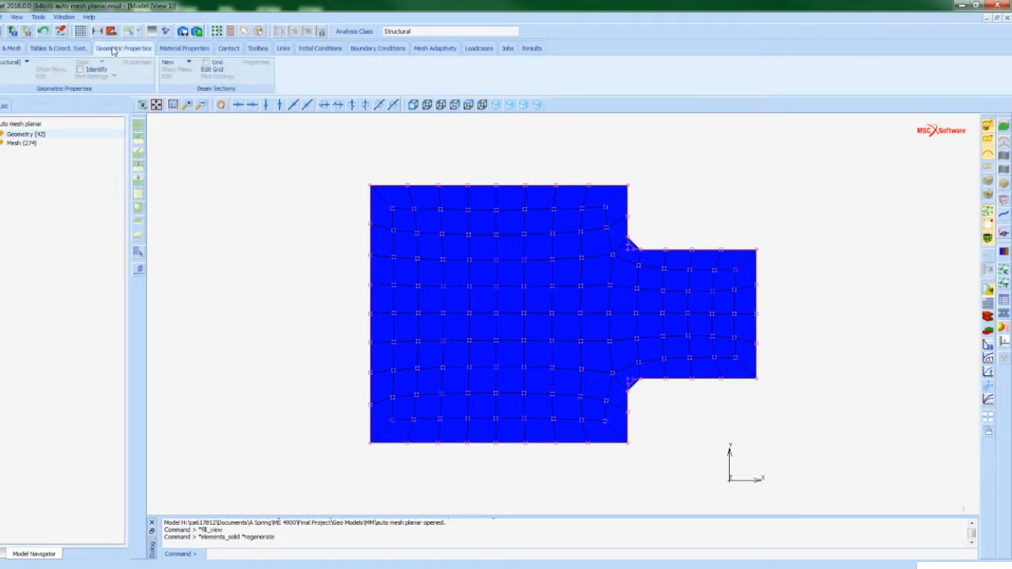
{"action": "left_click", "coordinate": [9, 62]}
{"action": "mouse_move", "coordinate": [9, 98]}
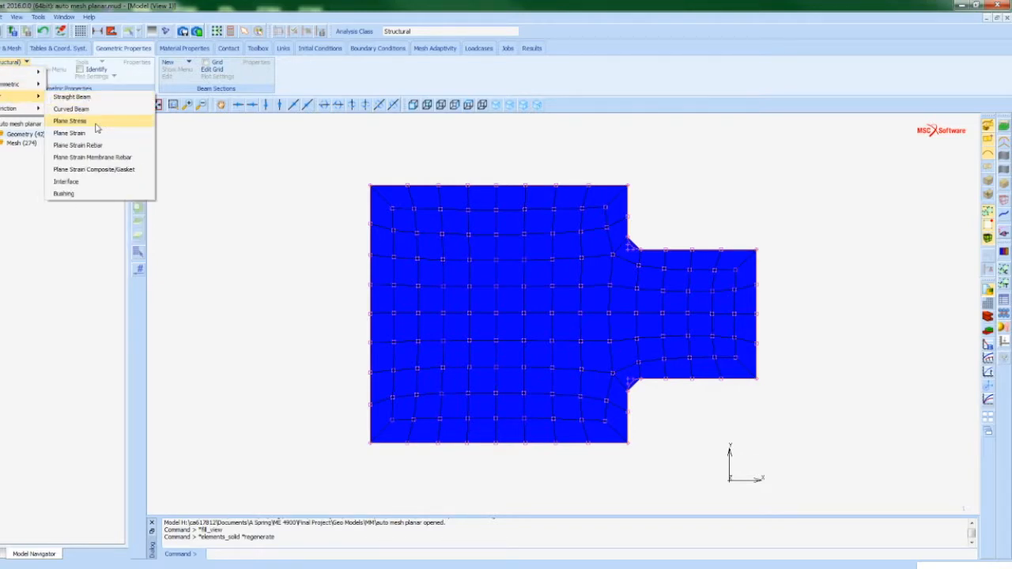
{"action": "left_click", "coordinate": [71, 121]}
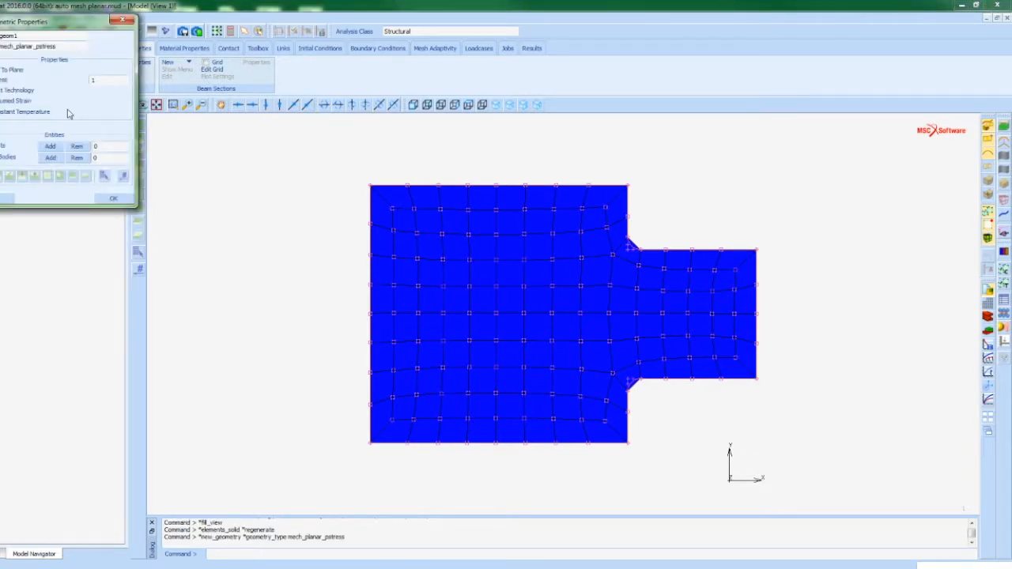
{"action": "left_click", "coordinate": [49, 145]}
{"action": "left_click_drag", "start_coordinate": [291, 161], "coordinate": [829, 453]}
{"action": "right_click", "coordinate": [828, 453]}
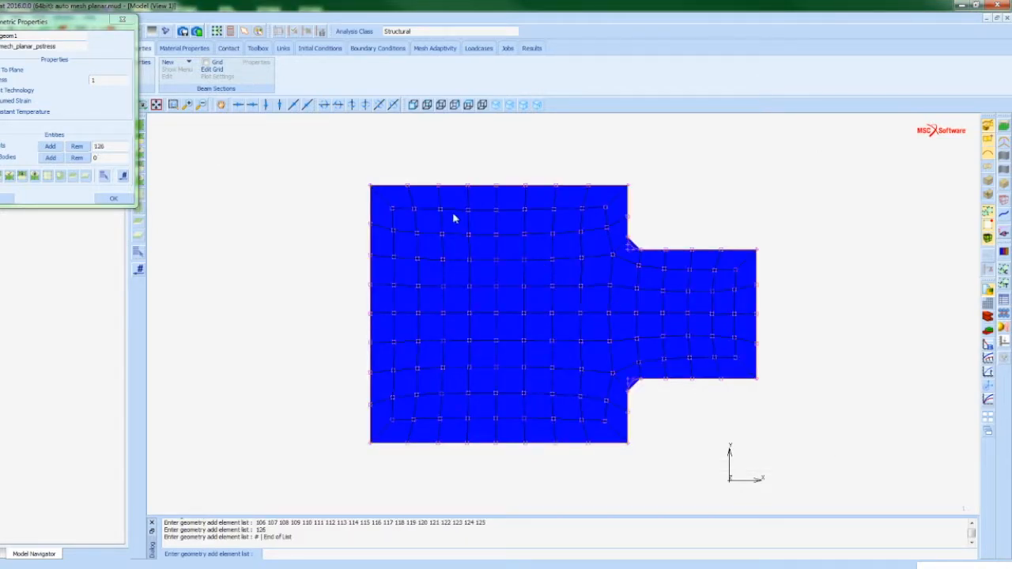
Name the geometric property plane_stress and briefly identify geometric properties on the mesh to check its assignment
{"action": "double_click", "coordinate": [33, 36]}
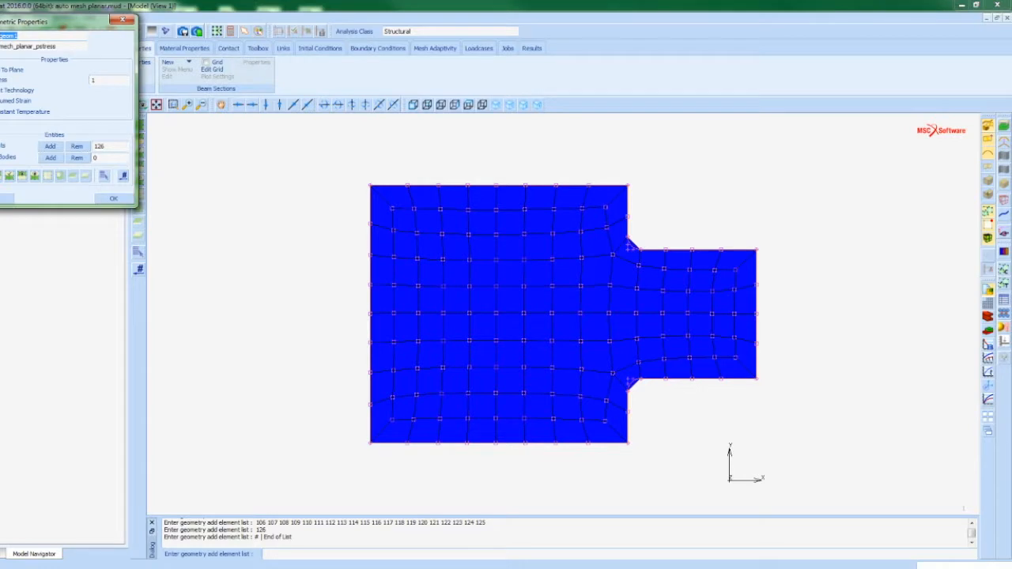
{"action": "type", "text": "plane_stress"}
{"action": "left_click", "coordinate": [113, 198]}
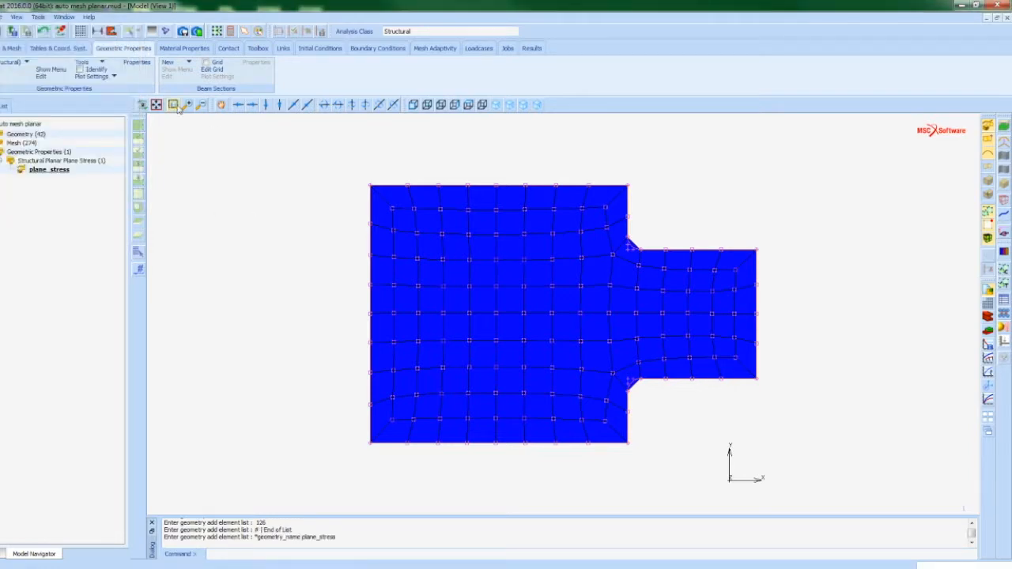
{"action": "left_click", "coordinate": [79, 71]}
{"action": "left_click", "coordinate": [79, 69]}
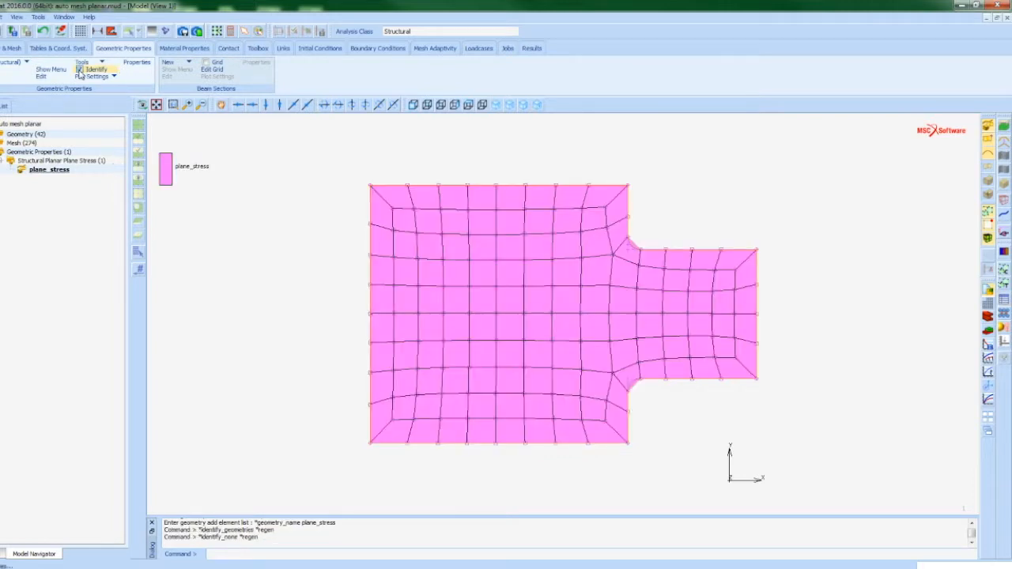
{"action": "left_click", "coordinate": [184, 47]}
{"action": "left_click", "coordinate": [9, 64]}
{"action": "mouse_move", "coordinate": [40, 66]}
{"action": "left_click", "coordinate": [96, 73]}
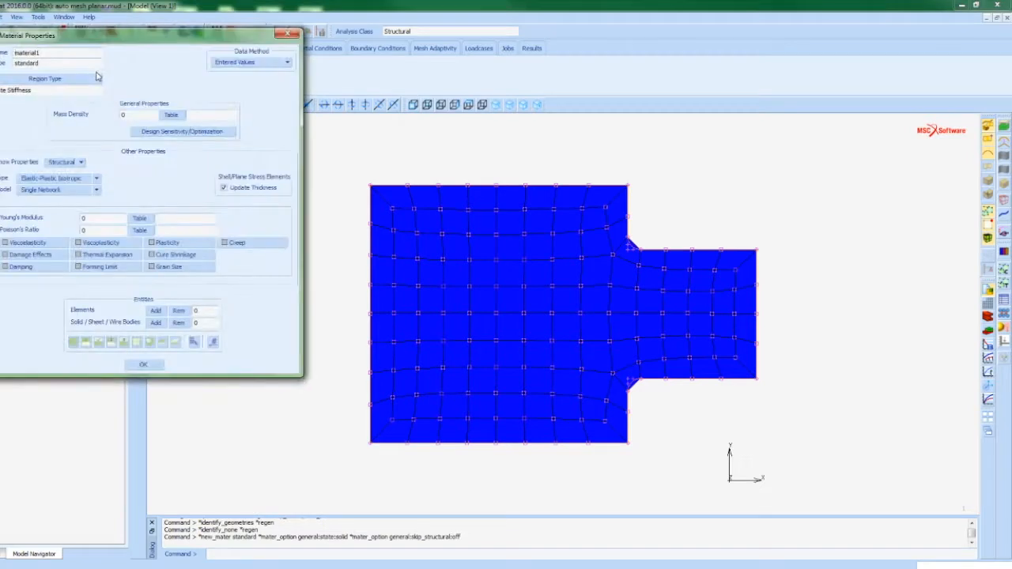
{"action": "double_click", "coordinate": [55, 51]}
{"action": "type", "text": "aluminum"}
{"action": "left_click", "coordinate": [114, 221]}
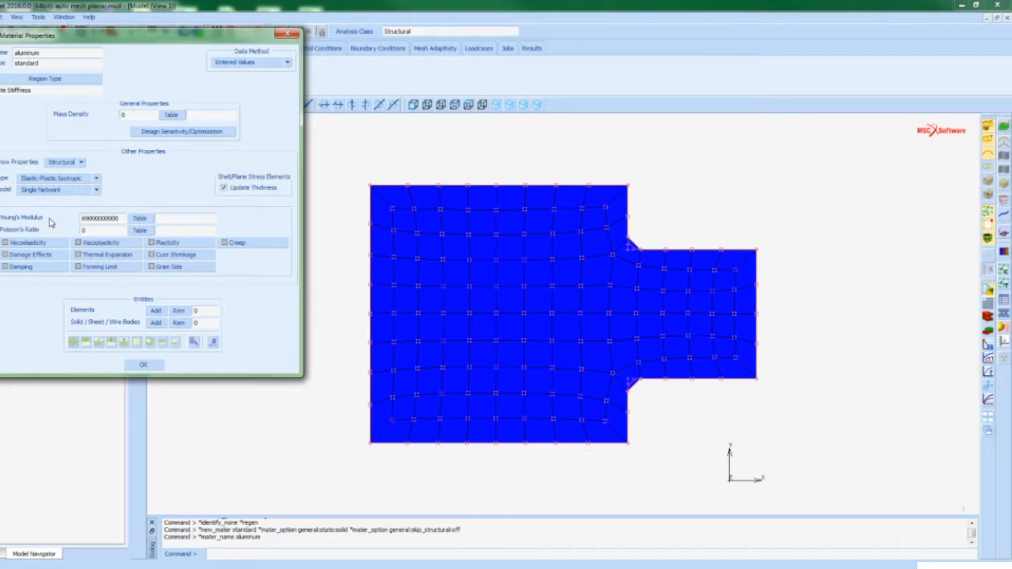
{"action": "left_click", "coordinate": [81, 231]}
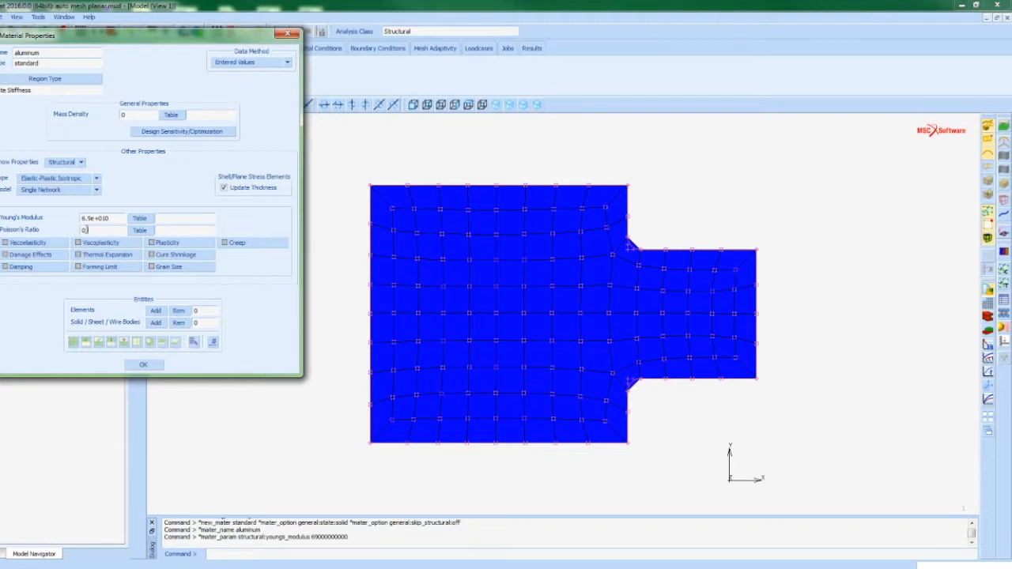
Assign the aluminum material to all existing elements
{"action": "left_click", "coordinate": [156, 309]}
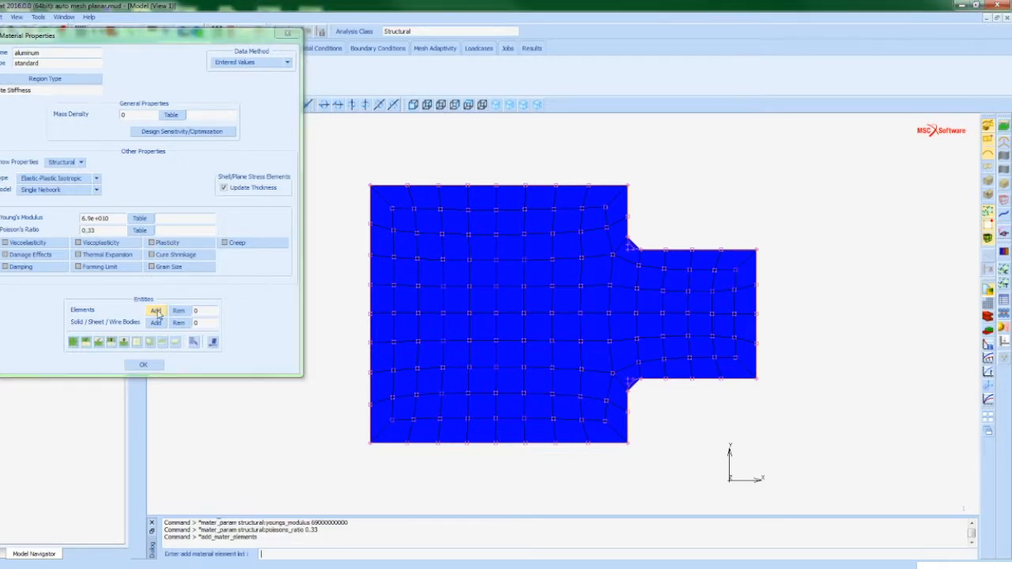
{"action": "left_click", "coordinate": [72, 342]}
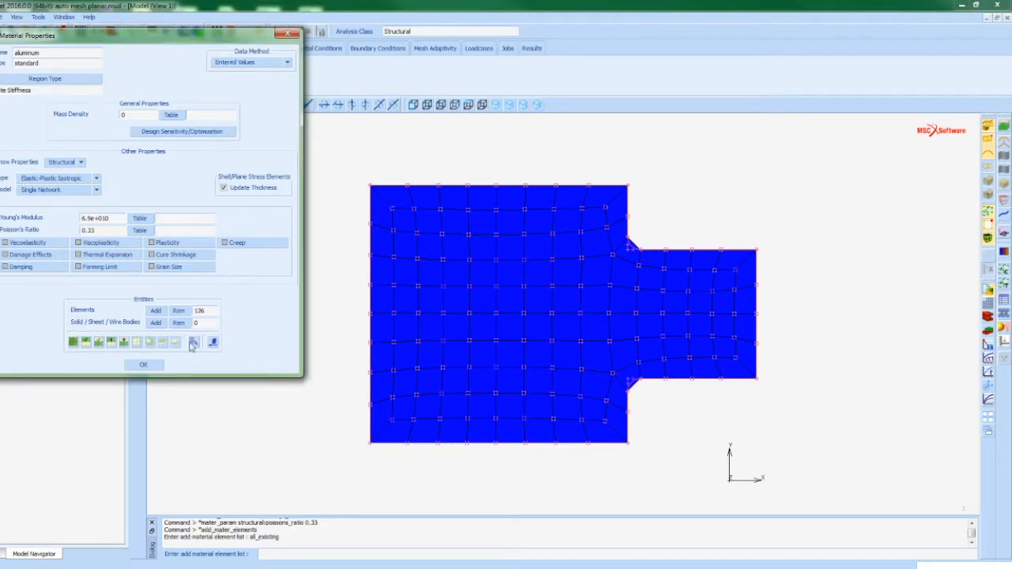
{"action": "left_click", "coordinate": [215, 345]}
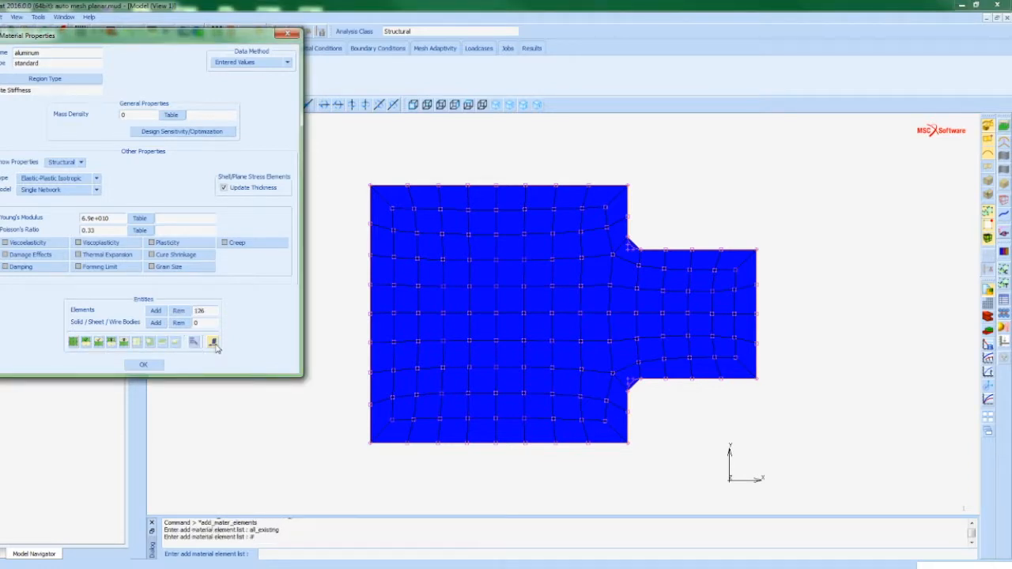
{"action": "left_click", "coordinate": [143, 365]}
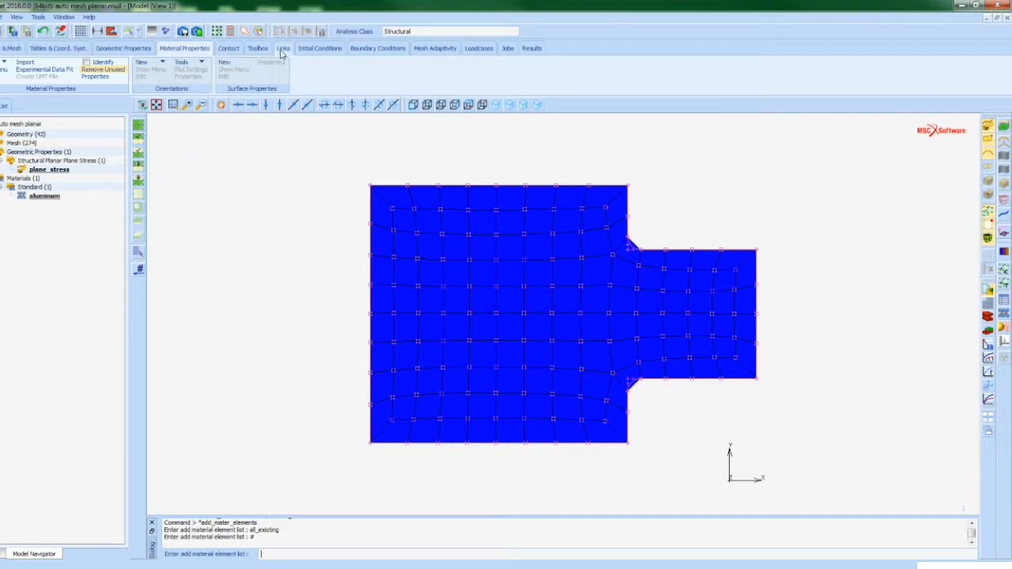
Create a fixed displacement boundary condition with X displacement 0 on all nodes along the plate's left edge
{"action": "left_click", "coordinate": [376, 49]}
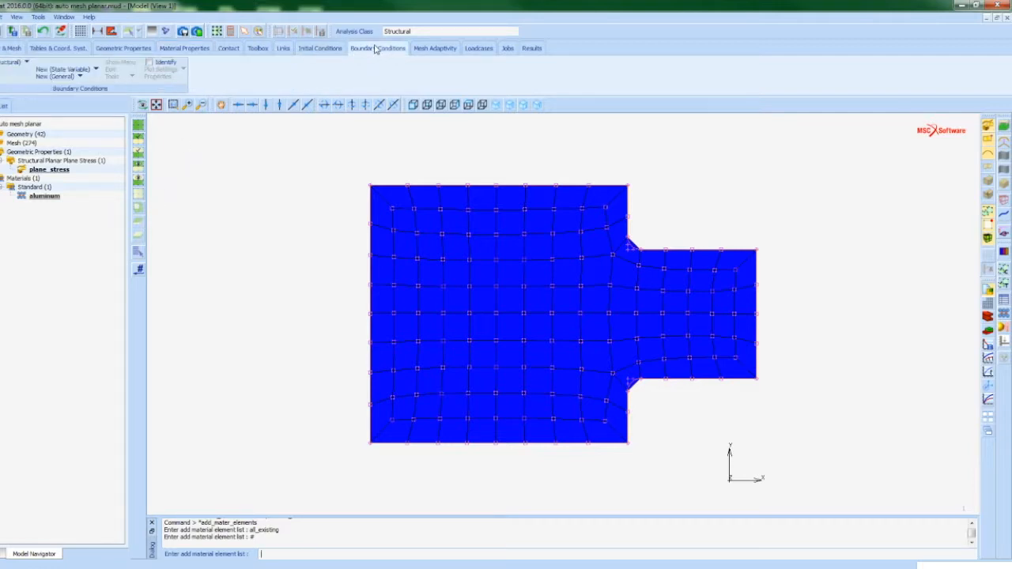
{"action": "left_click", "coordinate": [19, 63]}
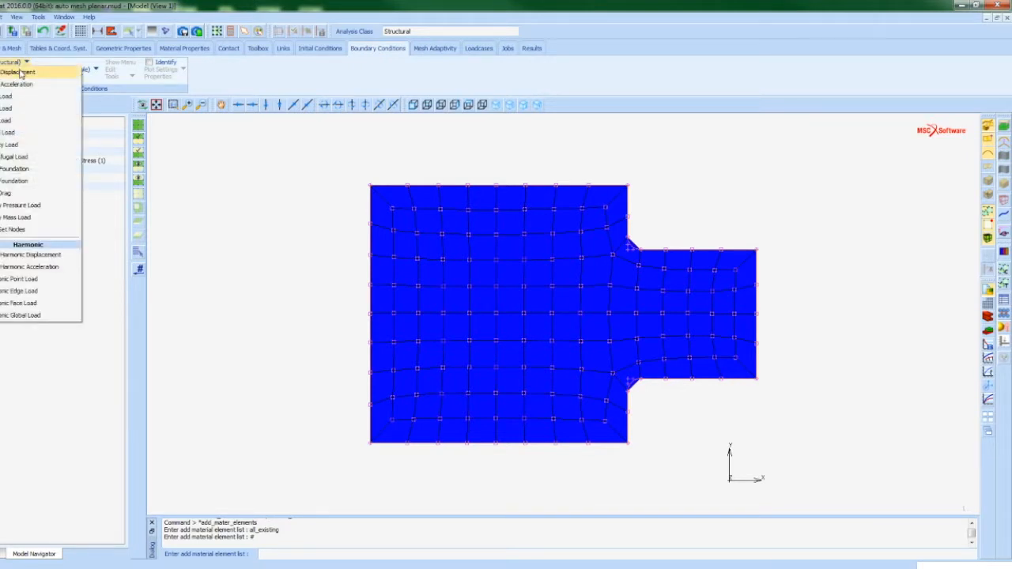
{"action": "left_click", "coordinate": [21, 72]}
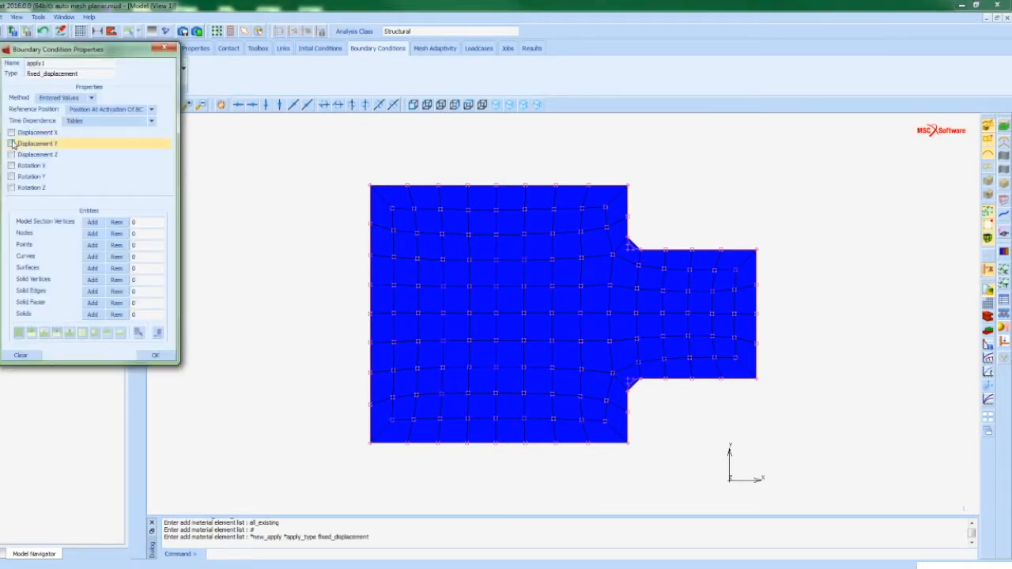
{"action": "left_click", "coordinate": [11, 135]}
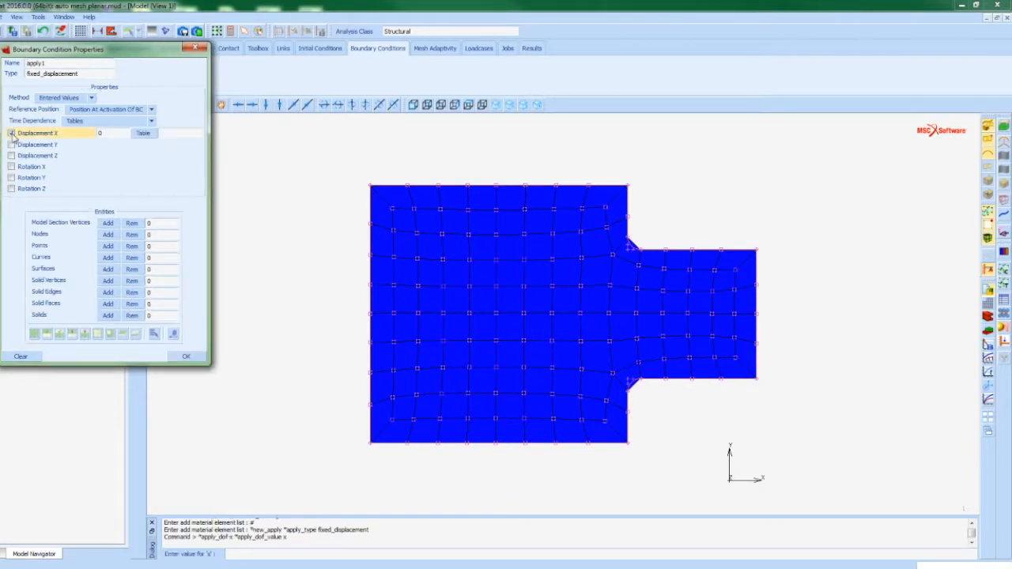
{"action": "left_click", "coordinate": [107, 234]}
{"action": "left_click_drag", "start_coordinate": [323, 160], "coordinate": [377, 460]}
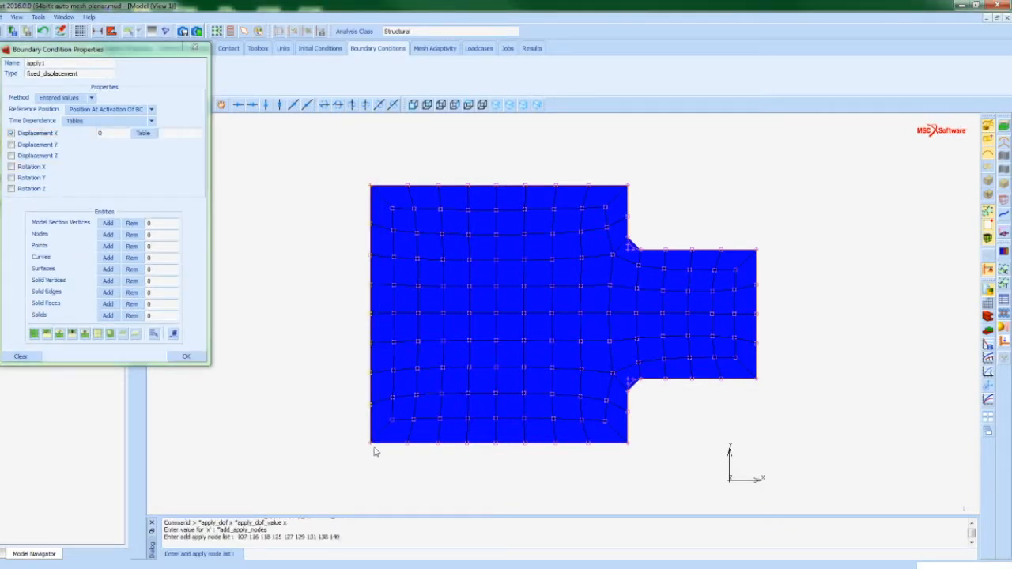
{"action": "right_click", "coordinate": [274, 383]}
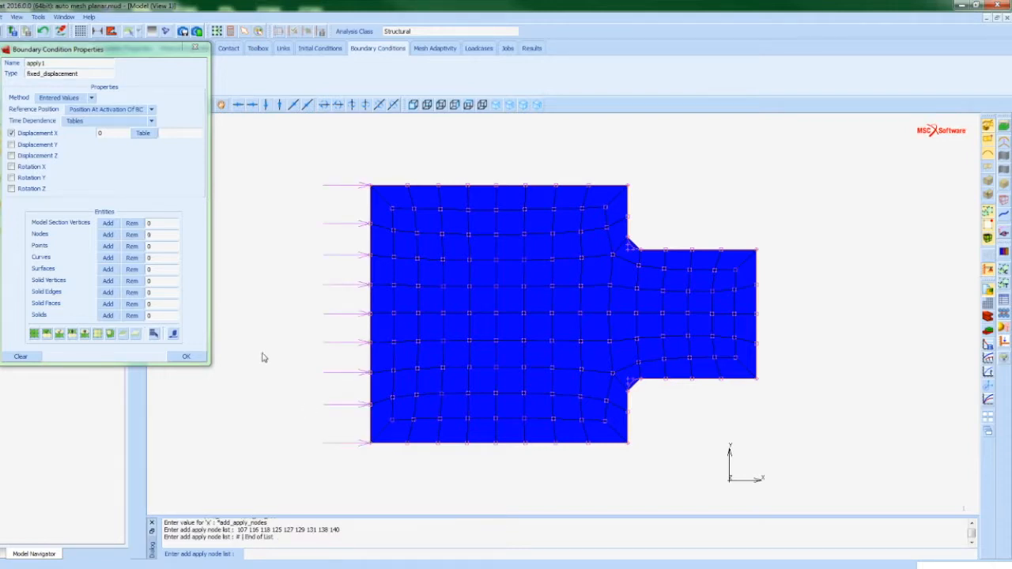
Name the X displacement boundary condition Tx
{"action": "double_click", "coordinate": [47, 63]}
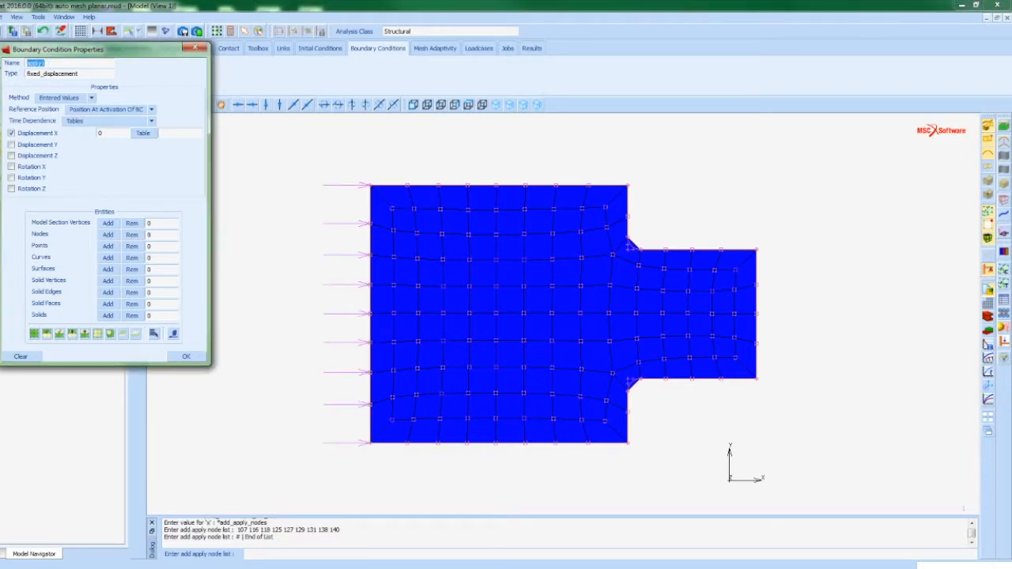
{"action": "type", "text": "Tx"}
{"action": "left_click", "coordinate": [186, 356]}
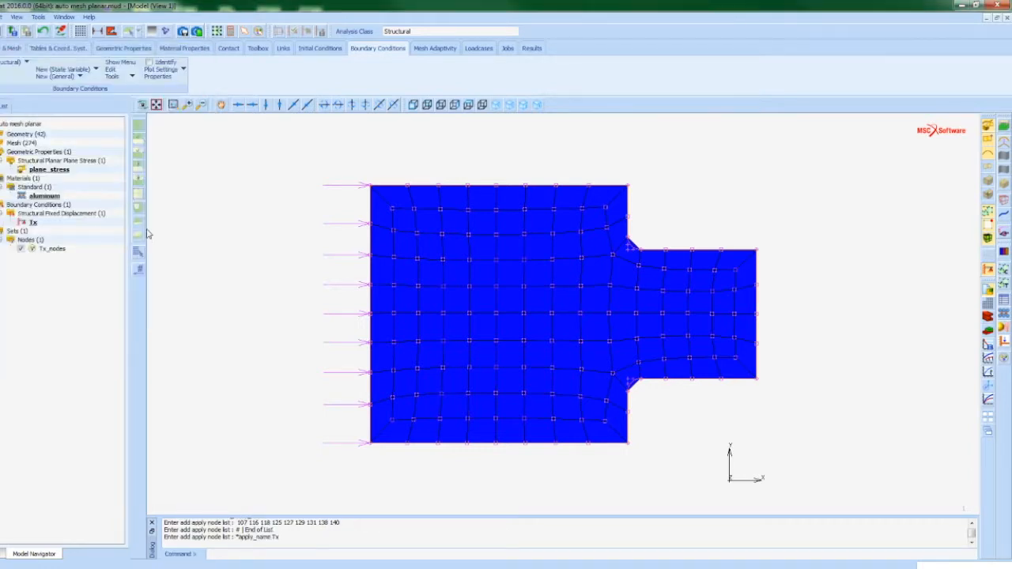
Create a fixed displacement named Ty with Y displacement 0 on the single node at the plate's lower-left corner
{"action": "left_click", "coordinate": [17, 62]}
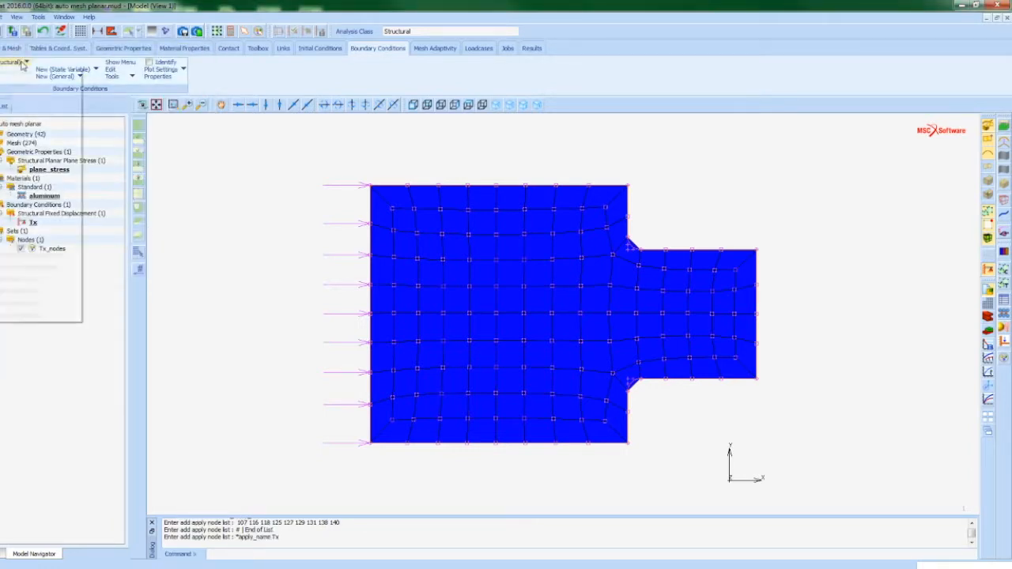
{"action": "left_click", "coordinate": [22, 73]}
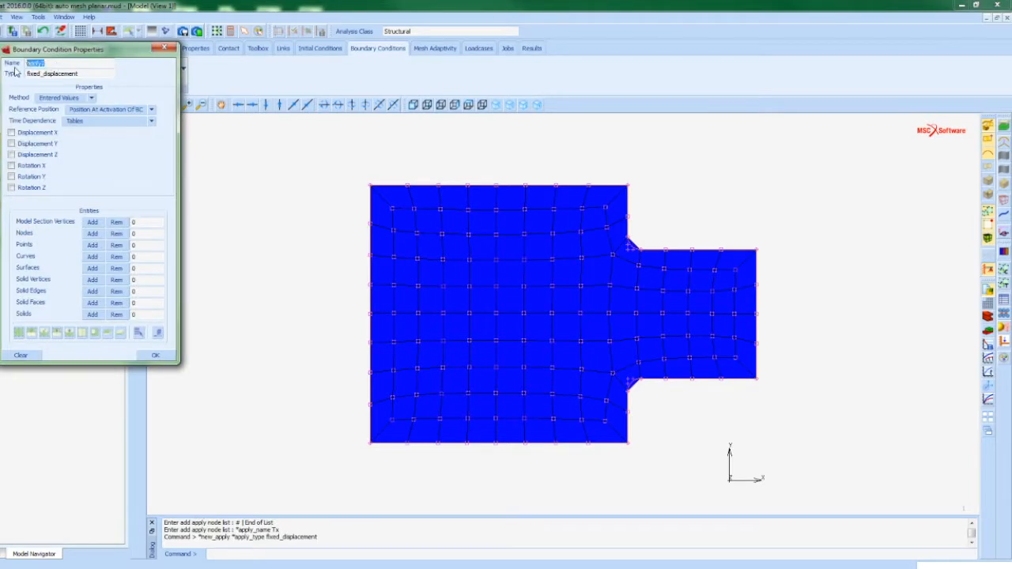
{"action": "type", "text": "T"}
{"action": "left_click", "coordinate": [14, 144]}
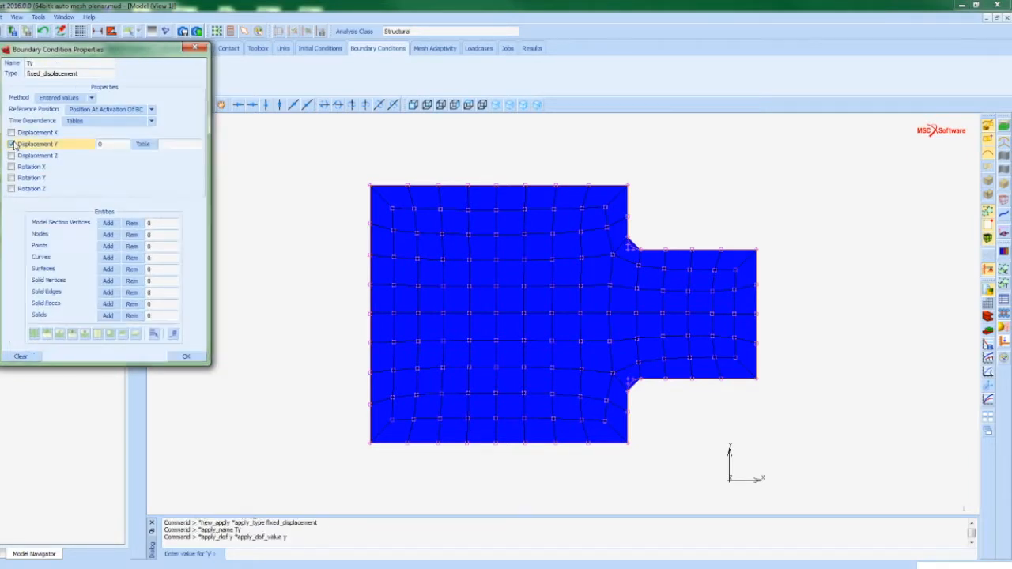
{"action": "left_click", "coordinate": [108, 234]}
{"action": "left_click", "coordinate": [370, 443]}
{"action": "right_click", "coordinate": [377, 454]}
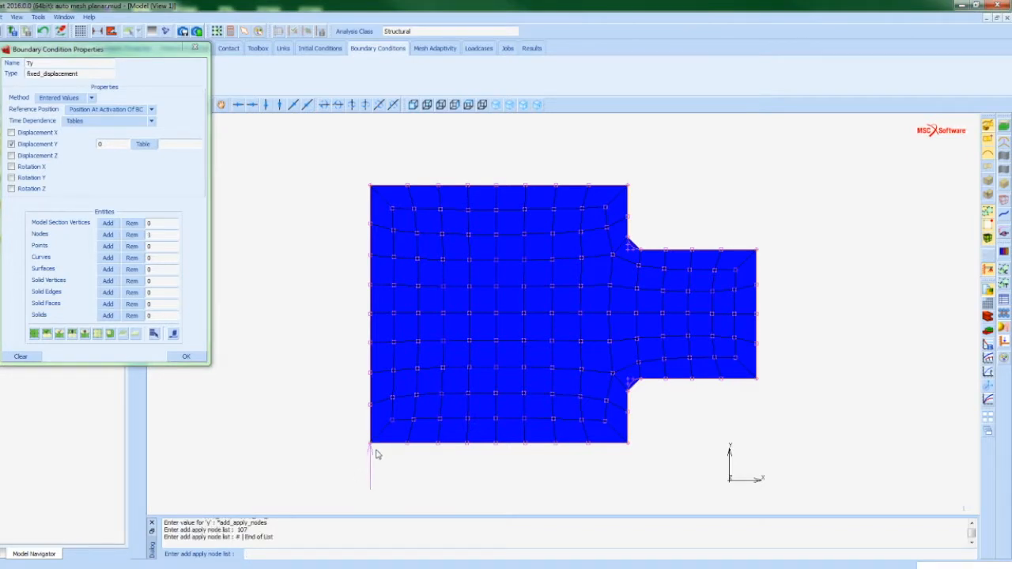
{"action": "left_click", "coordinate": [187, 358]}
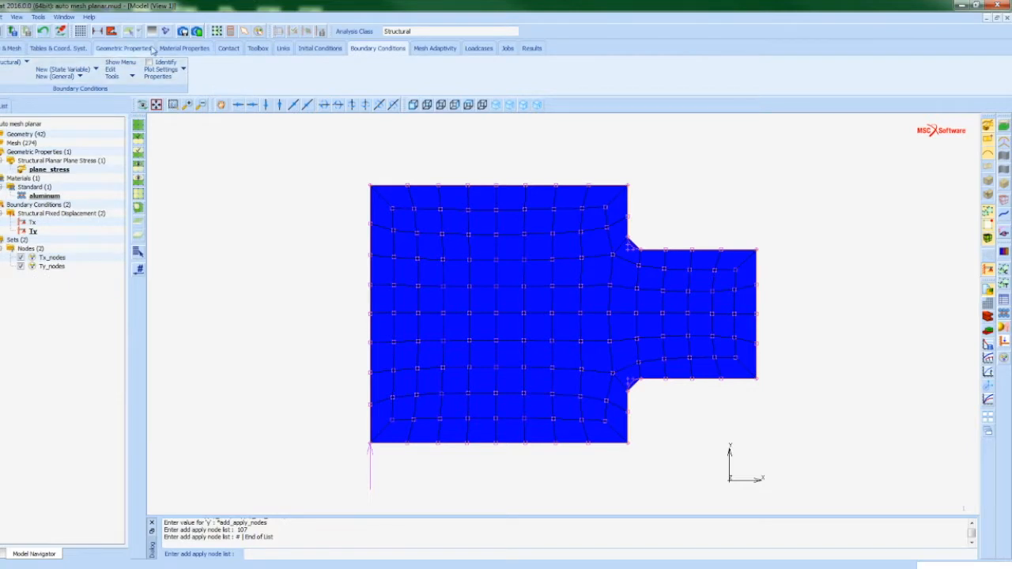
Identify the boundary conditions by color and display their arrows as solid
{"action": "left_click", "coordinate": [152, 62]}
{"action": "left_click", "coordinate": [162, 70]}
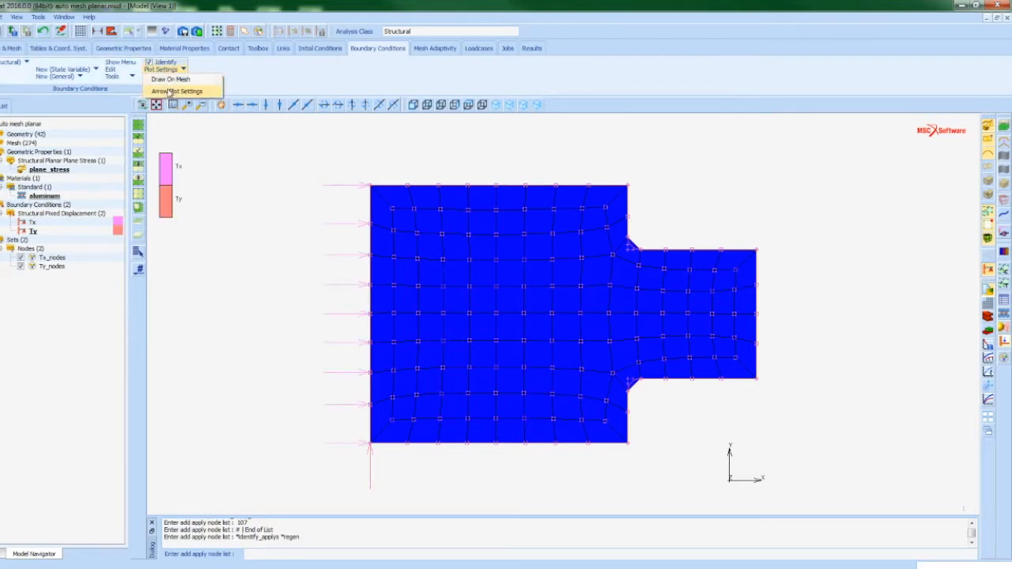
{"action": "left_click", "coordinate": [172, 90]}
{"action": "left_click", "coordinate": [49, 123]}
{"action": "left_click", "coordinate": [43, 140]}
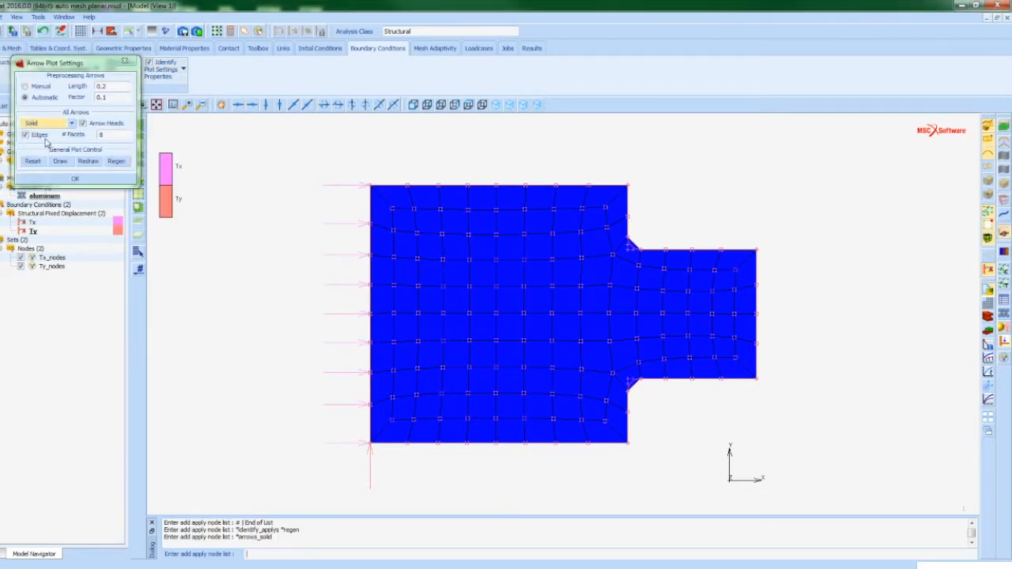
{"action": "left_click", "coordinate": [71, 178]}
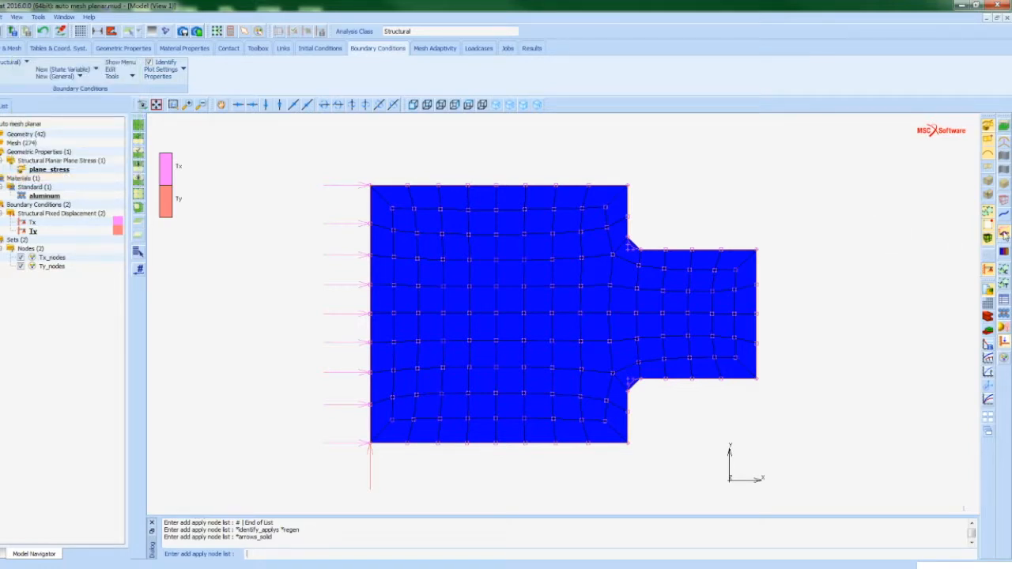
{"action": "left_click", "coordinate": [1003, 234]}
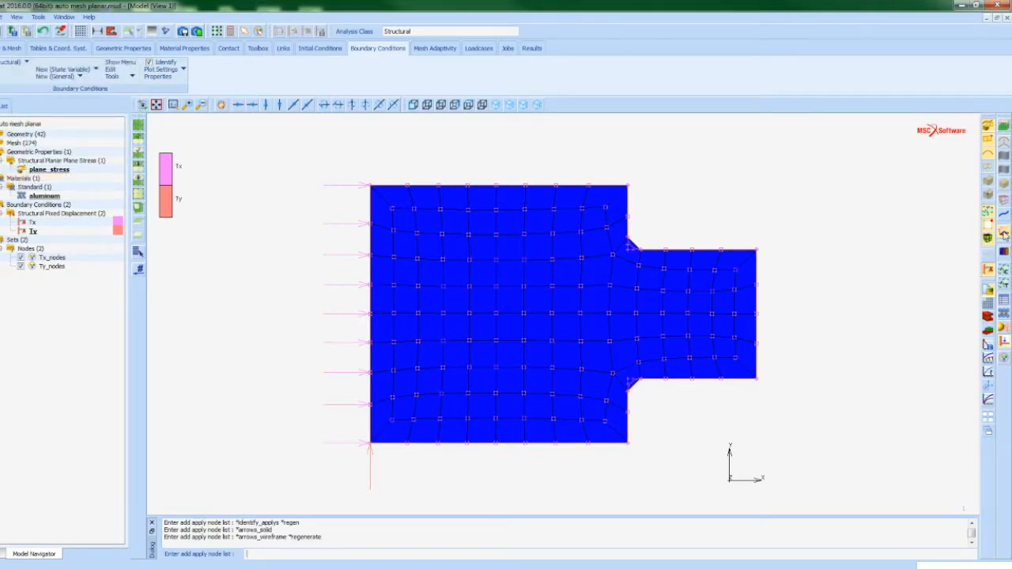
{"action": "left_click", "coordinate": [1003, 234]}
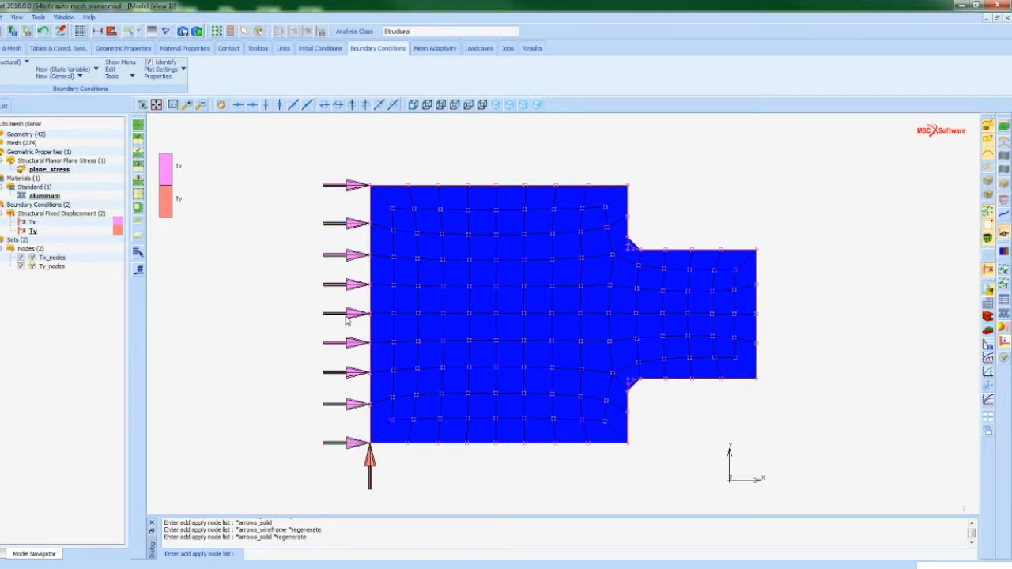
Create a structural point load boundary condition named P_point and enable its Force X component
{"action": "left_click", "coordinate": [39, 224]}
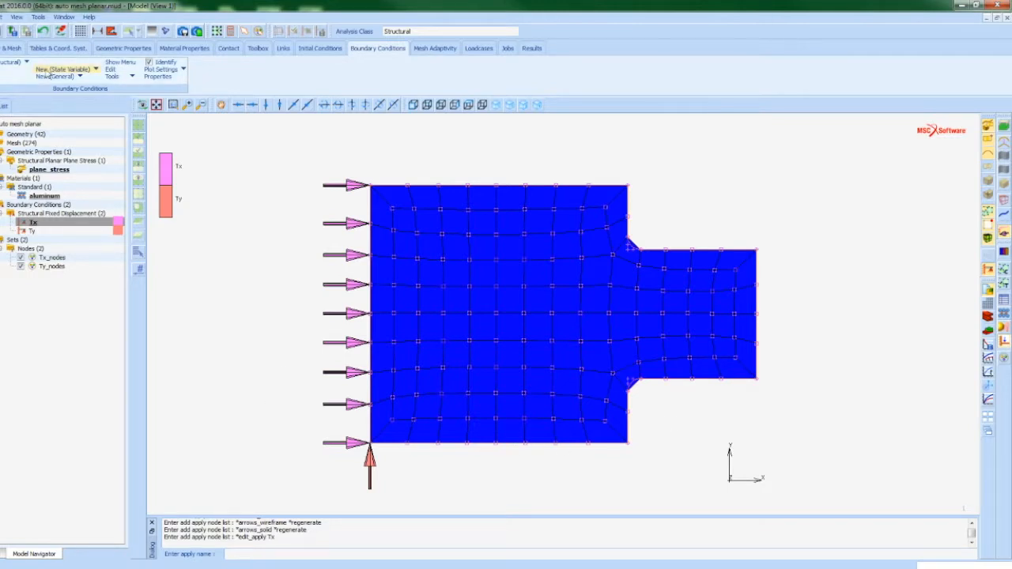
{"action": "left_click", "coordinate": [14, 62]}
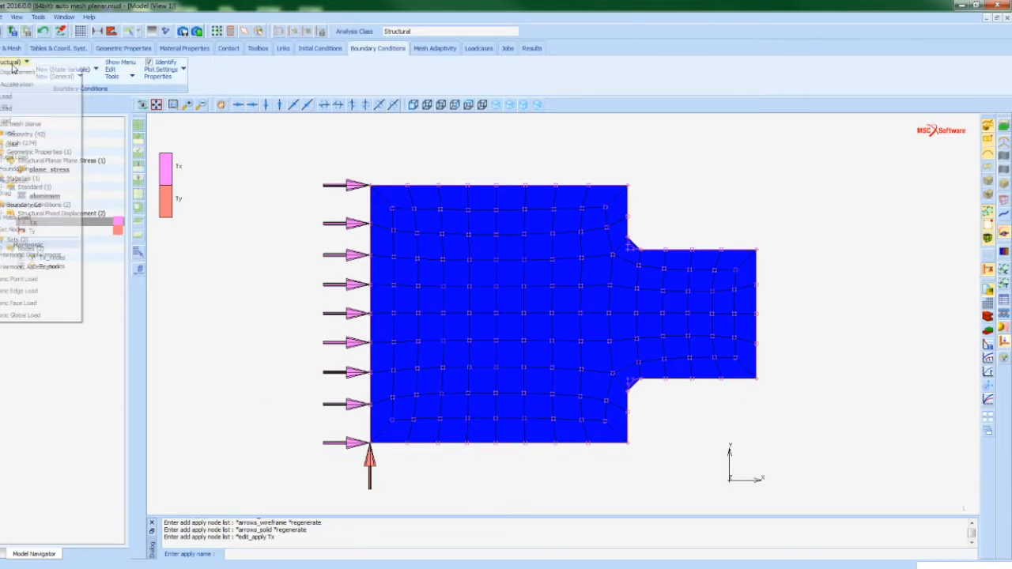
{"action": "left_click", "coordinate": [8, 96]}
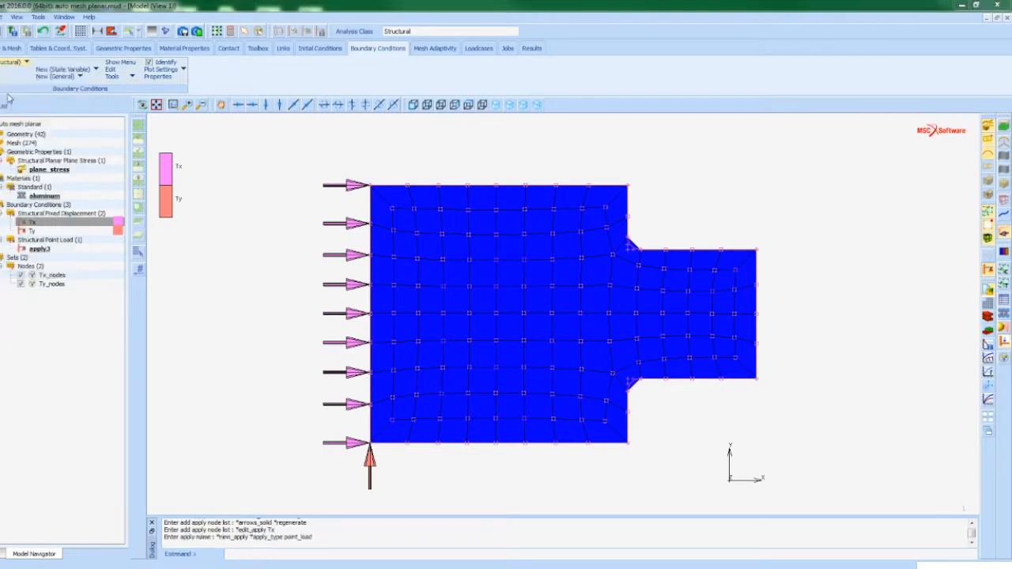
{"action": "left_click_drag", "start_coordinate": [57, 64], "coordinate": [10, 68]}
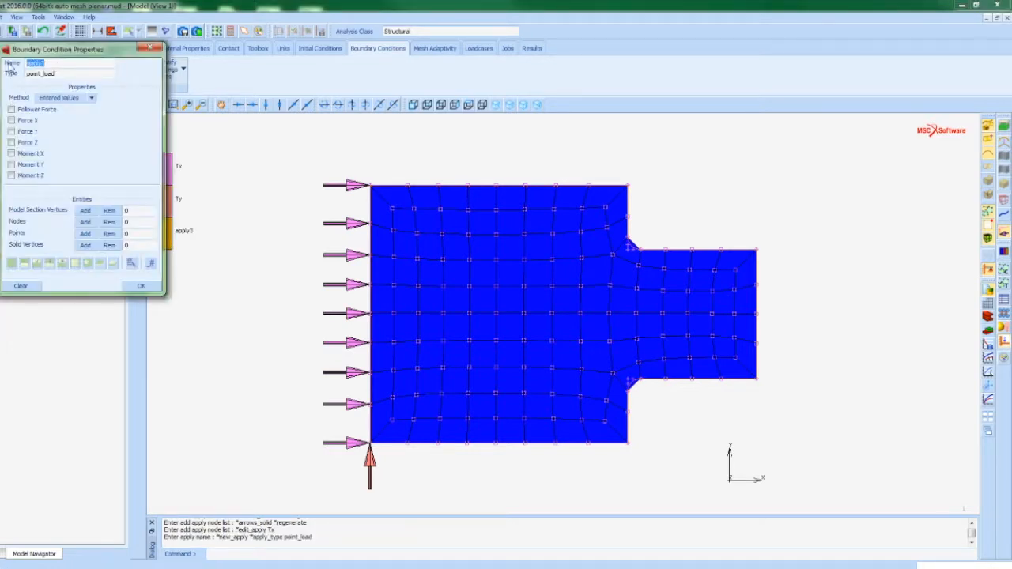
{"action": "type", "text": "P_point"}
{"action": "left_click", "coordinate": [11, 120]}
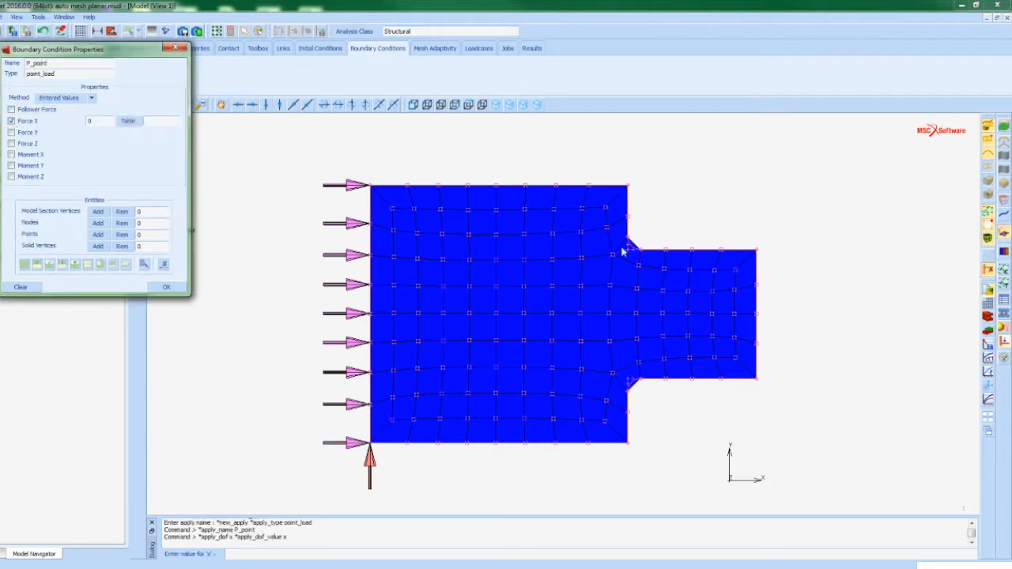
Apply the point load to the five nodes along the plate's right edge and set Force X to 100/5
{"action": "left_click_drag", "start_coordinate": [750, 234], "coordinate": [779, 401]}
{"action": "left_click", "coordinate": [98, 223]}
{"action": "left_click_drag", "start_coordinate": [752, 250], "coordinate": [779, 400]}
{"action": "right_click", "coordinate": [805, 371]}
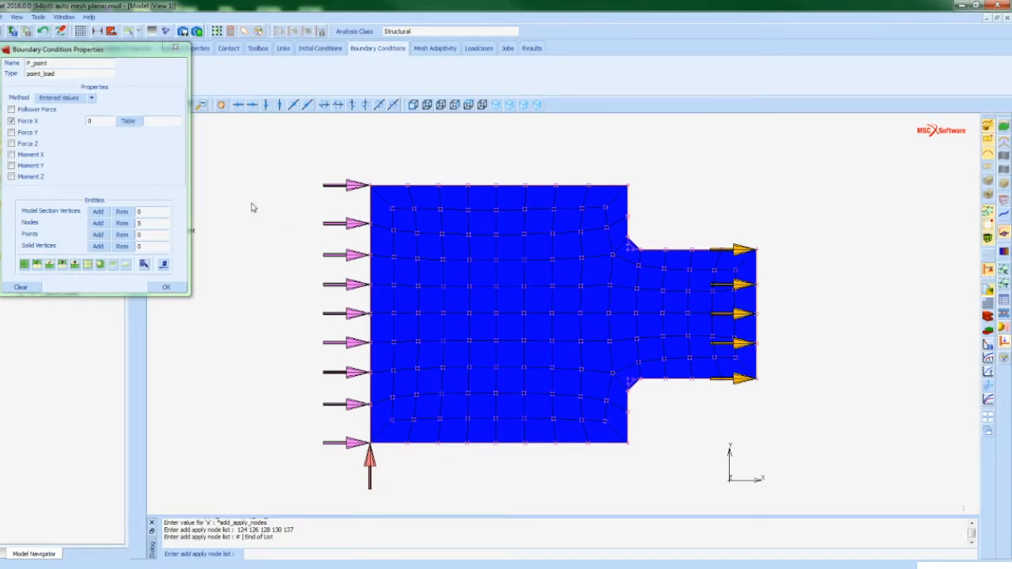
{"action": "left_click", "coordinate": [97, 121]}
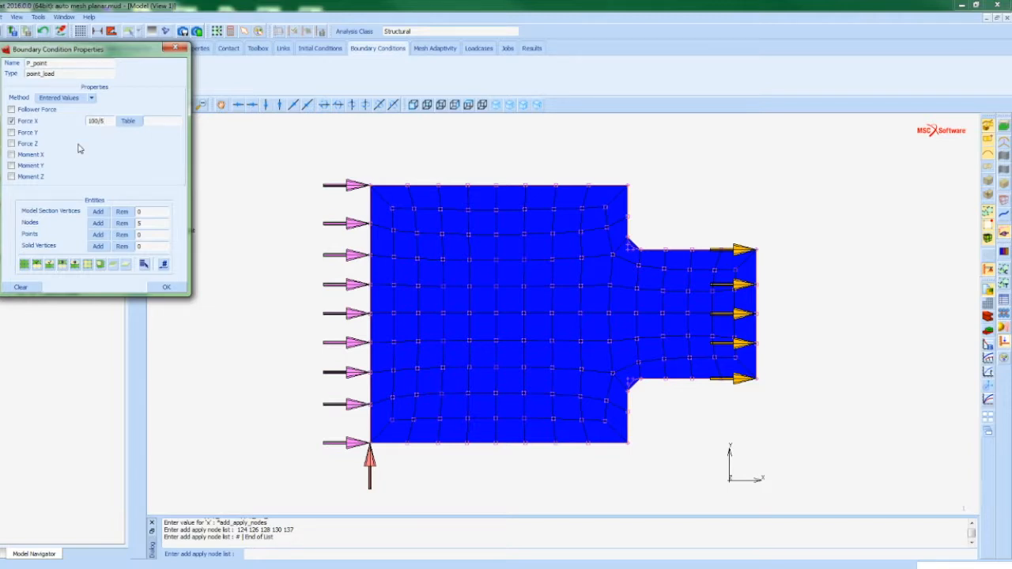
{"action": "left_click", "coordinate": [273, 217]}
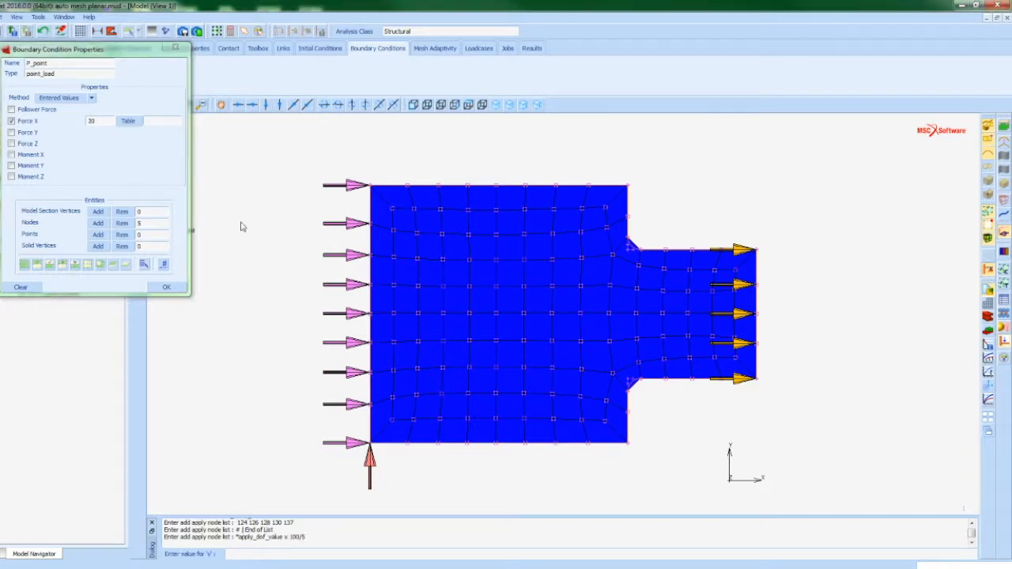
{"action": "left_click", "coordinate": [167, 287]}
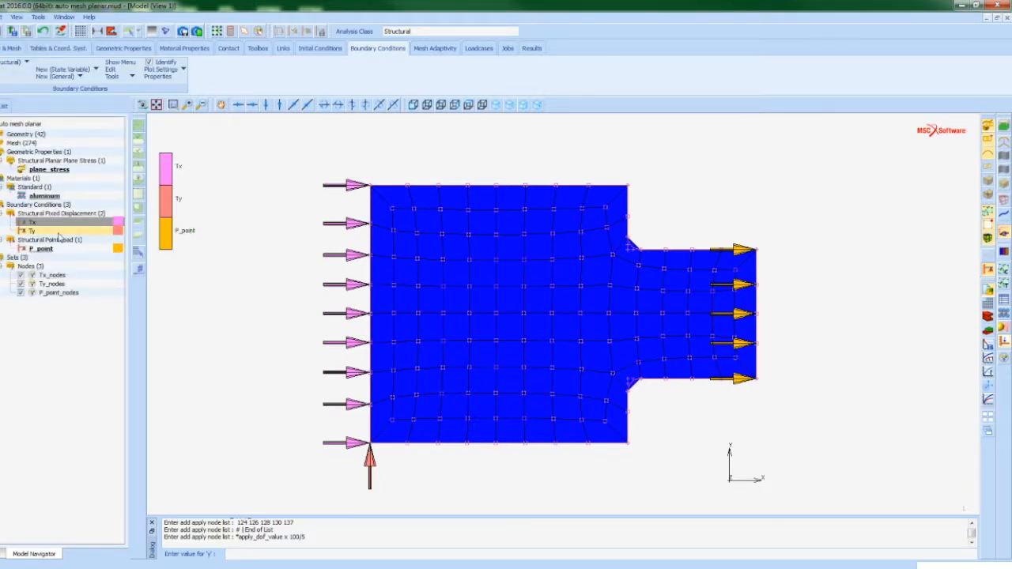
Create a structural job with linear elastic analysis enabled and enter filleted plate tension as its name
{"action": "left_click", "coordinate": [507, 48]}
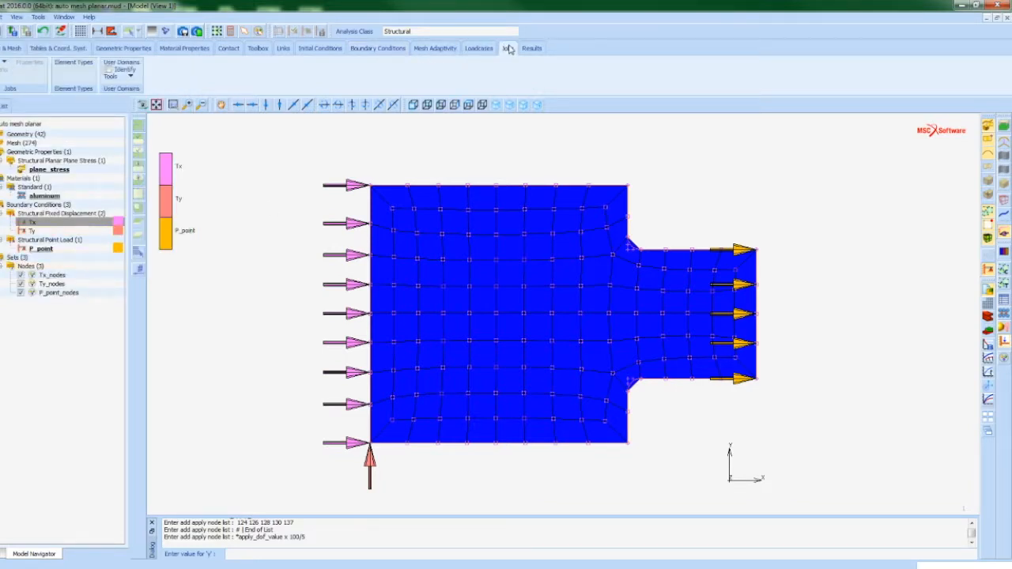
{"action": "left_click", "coordinate": [5, 63]}
{"action": "left_click", "coordinate": [6, 74]}
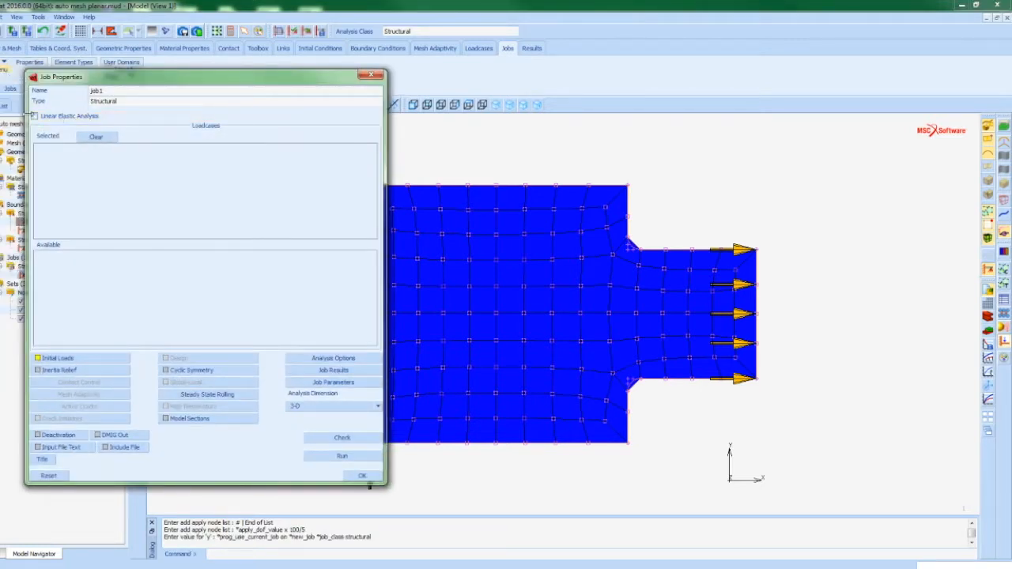
{"action": "left_click", "coordinate": [35, 117]}
{"action": "double_click", "coordinate": [111, 91]}
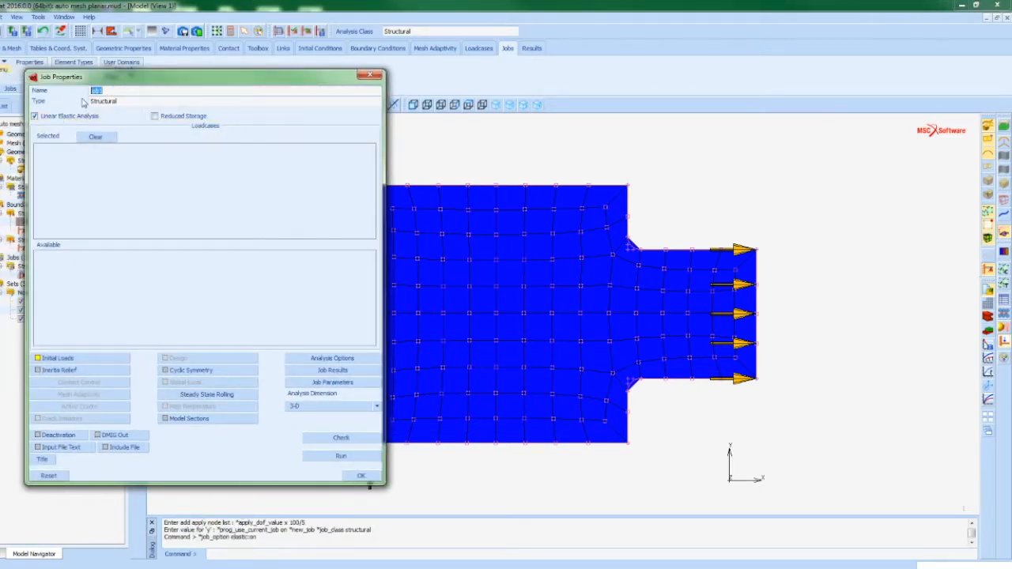
{"action": "type", "text": "filleted plate tension"}
Review the job's initial loads and set its analysis dimension to Plane Stress
{"action": "left_click", "coordinate": [55, 358]}
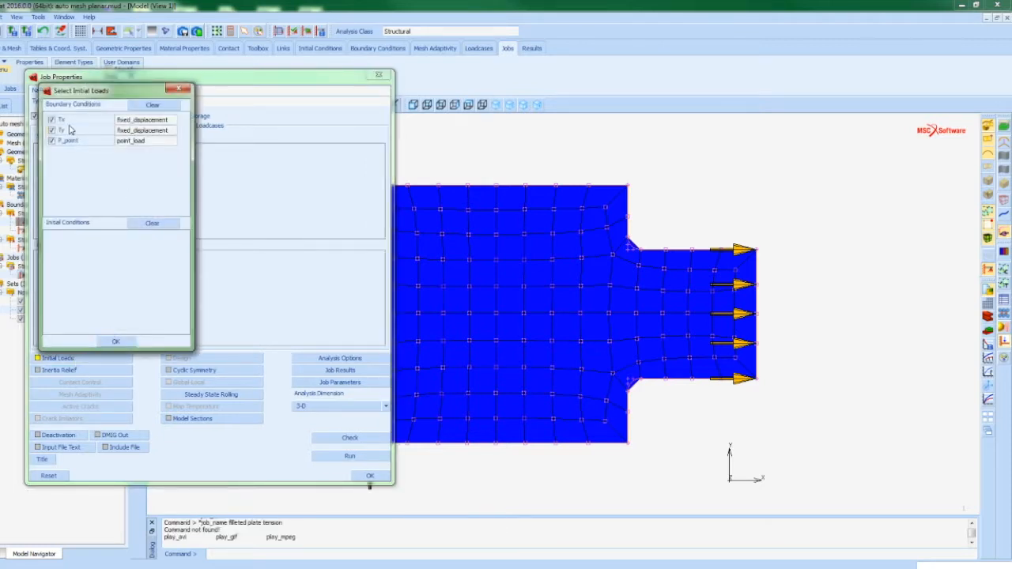
{"action": "left_click", "coordinate": [115, 341]}
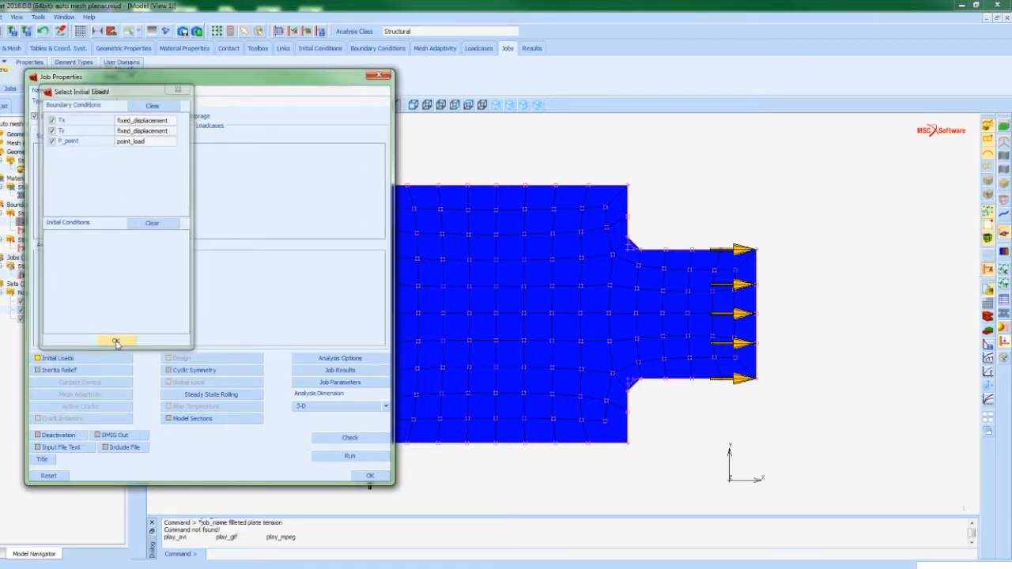
{"action": "left_click", "coordinate": [316, 405]}
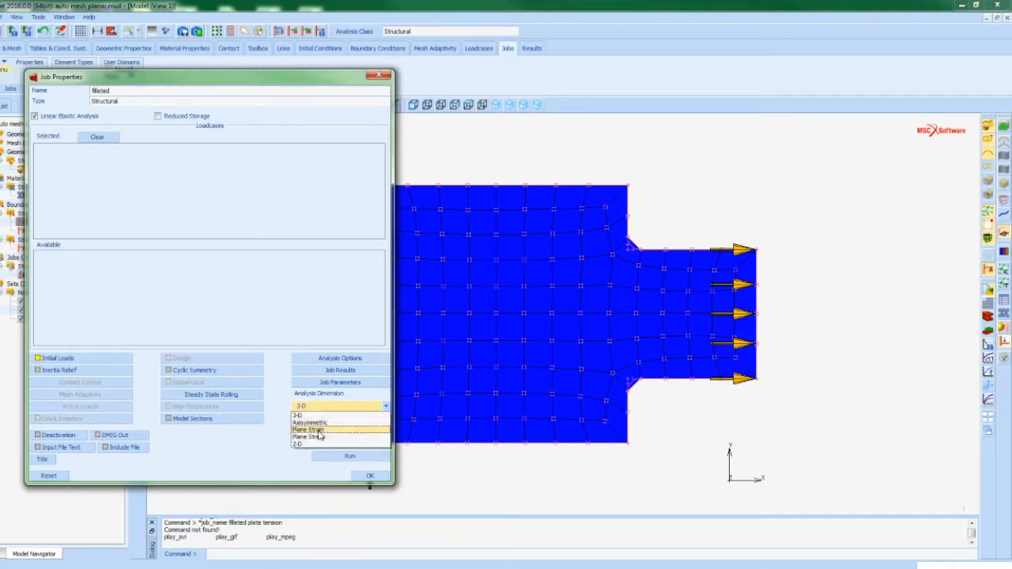
{"action": "left_click", "coordinate": [320, 436]}
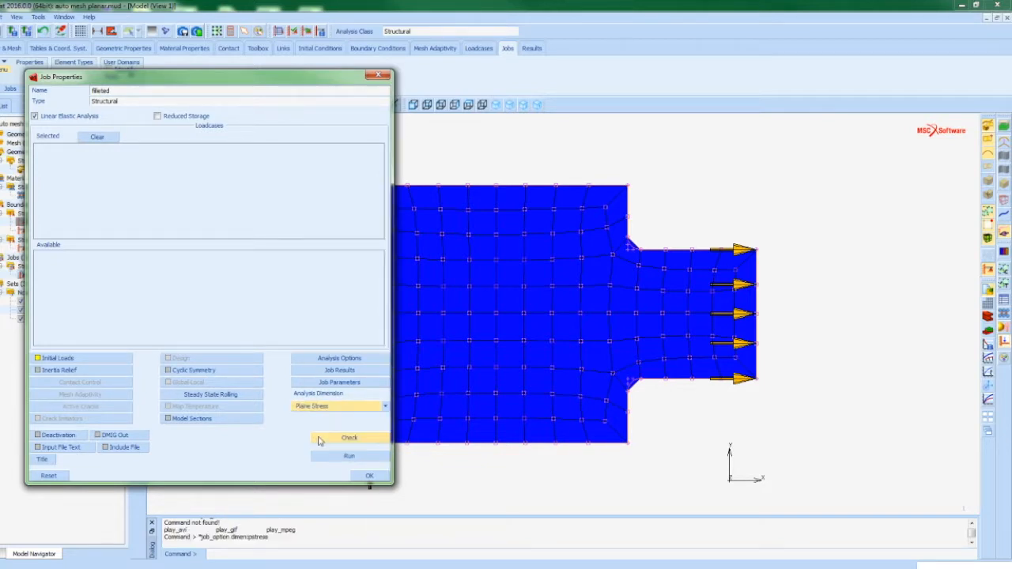
Add the Stress tensor and the Equivalent Von Mises Stress scalar to the job's requested element results
{"action": "left_click", "coordinate": [340, 371]}
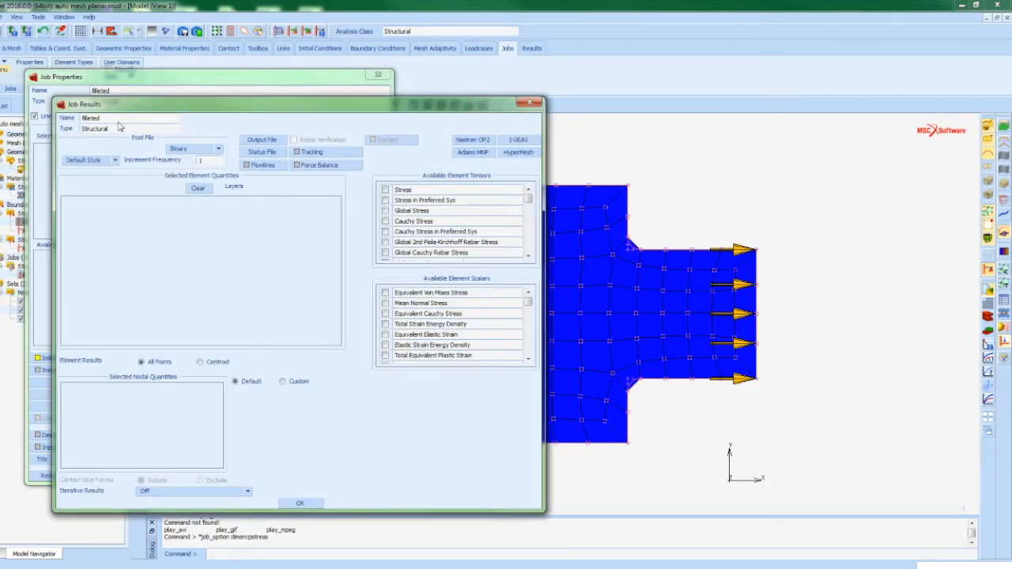
{"action": "left_click", "coordinate": [385, 190]}
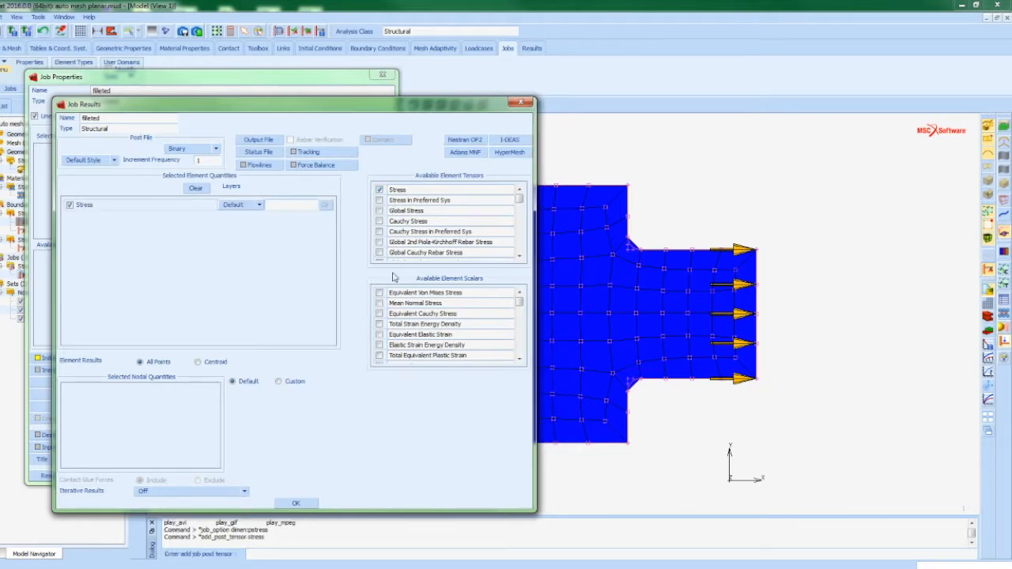
{"action": "left_click", "coordinate": [380, 293]}
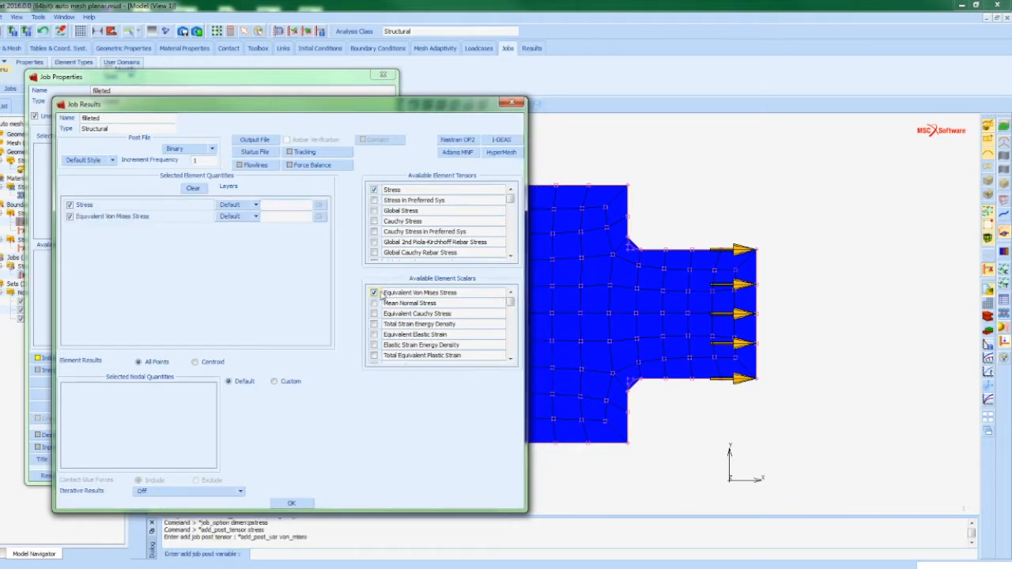
{"action": "left_click", "coordinate": [292, 504]}
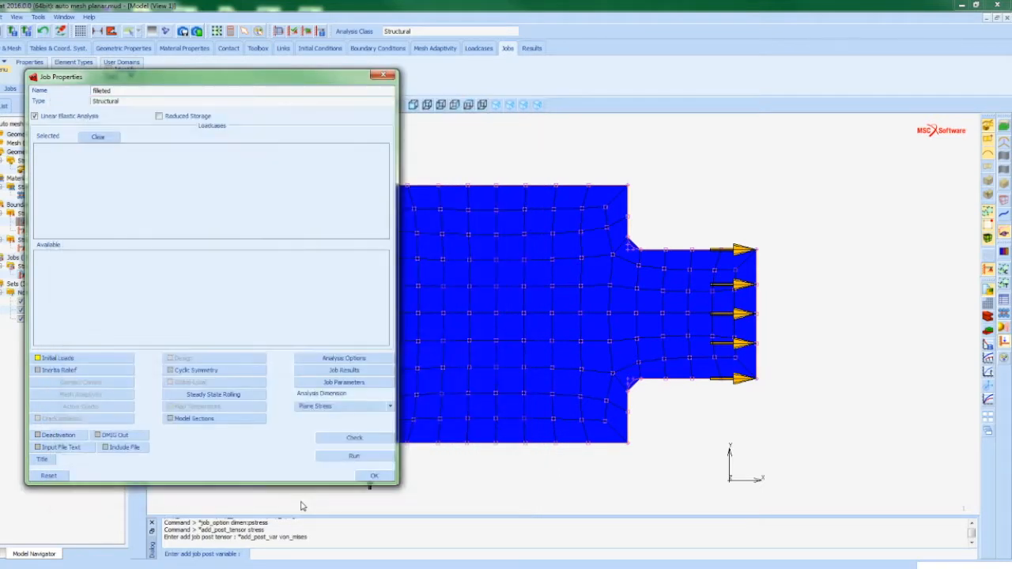
Review the job parameters and the selected job result quantities
{"action": "left_click", "coordinate": [344, 382]}
{"action": "left_click", "coordinate": [222, 119]}
{"action": "left_click", "coordinate": [344, 370]}
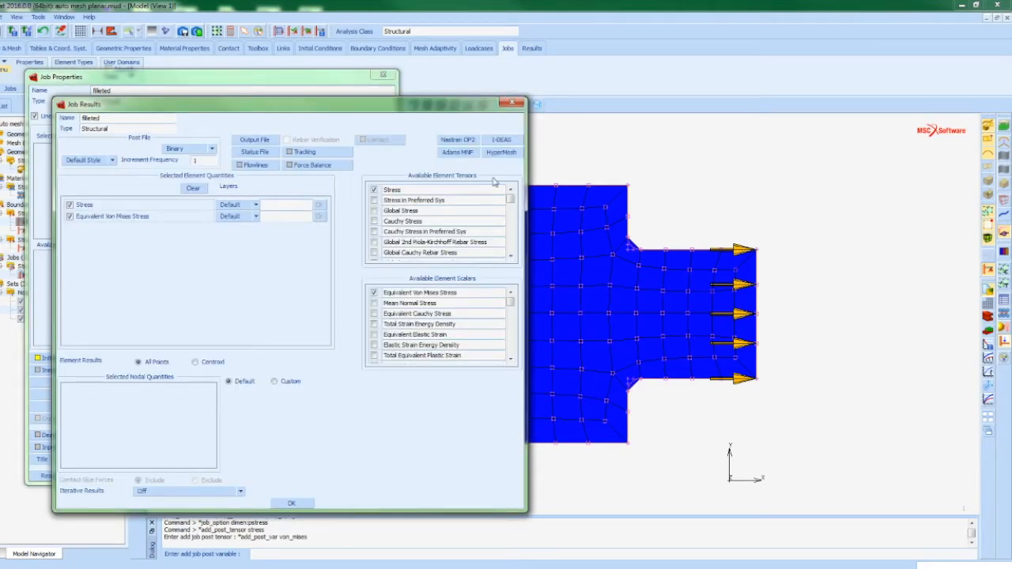
{"action": "left_click", "coordinate": [511, 103]}
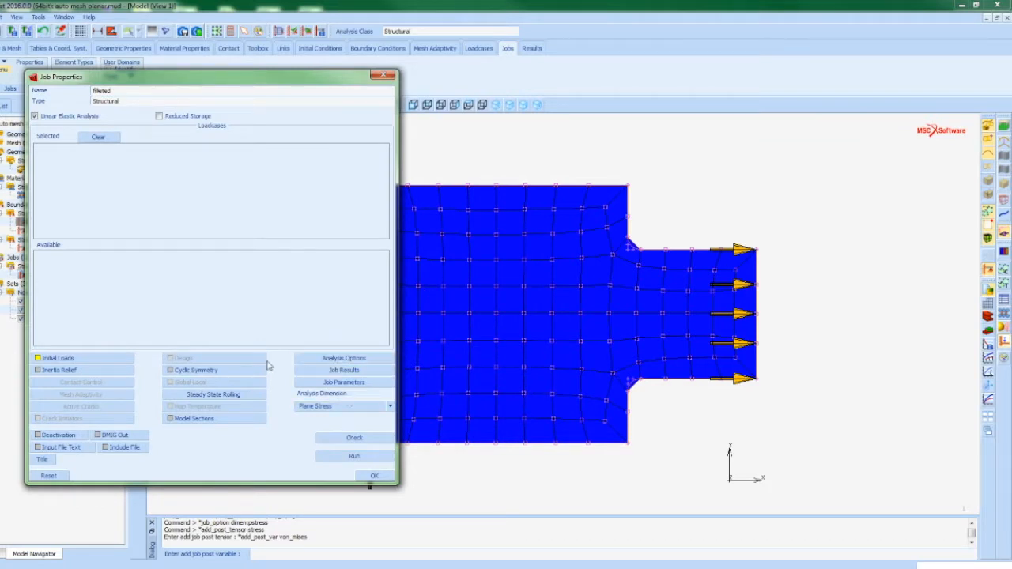
Check the job for errors and rename it filleted_plate_tension
{"action": "left_click", "coordinate": [366, 440]}
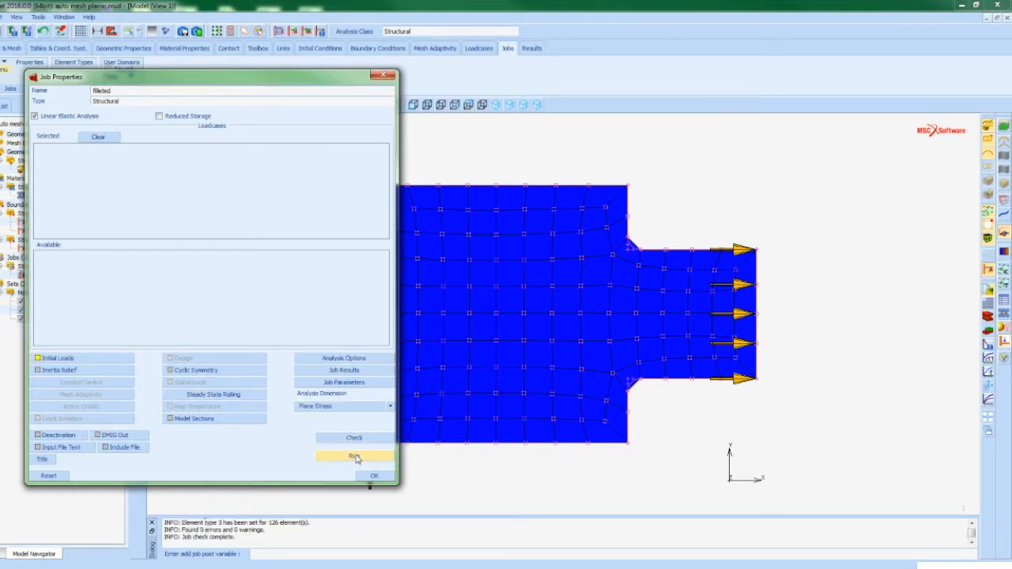
{"action": "left_click", "coordinate": [355, 457]}
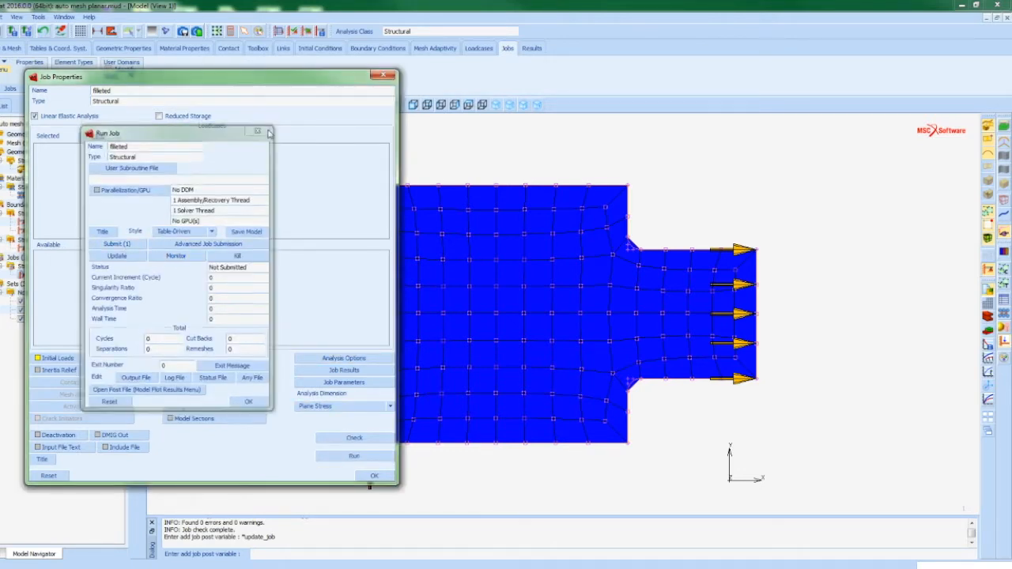
{"action": "left_click", "coordinate": [263, 129]}
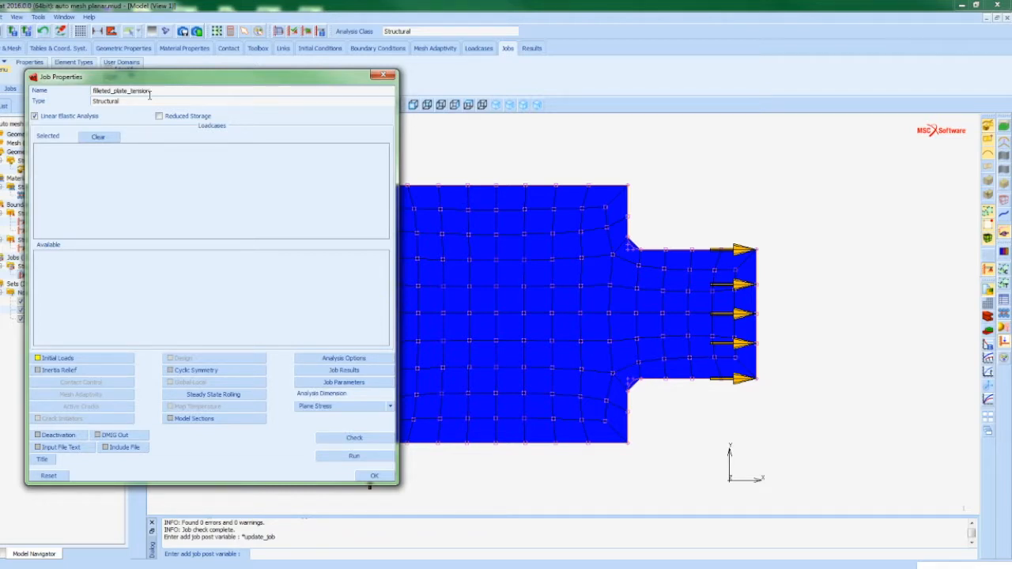
Submit the filleted_plate_tension job for analysis and open its post file with the model plot results
{"action": "left_click", "coordinate": [340, 455]}
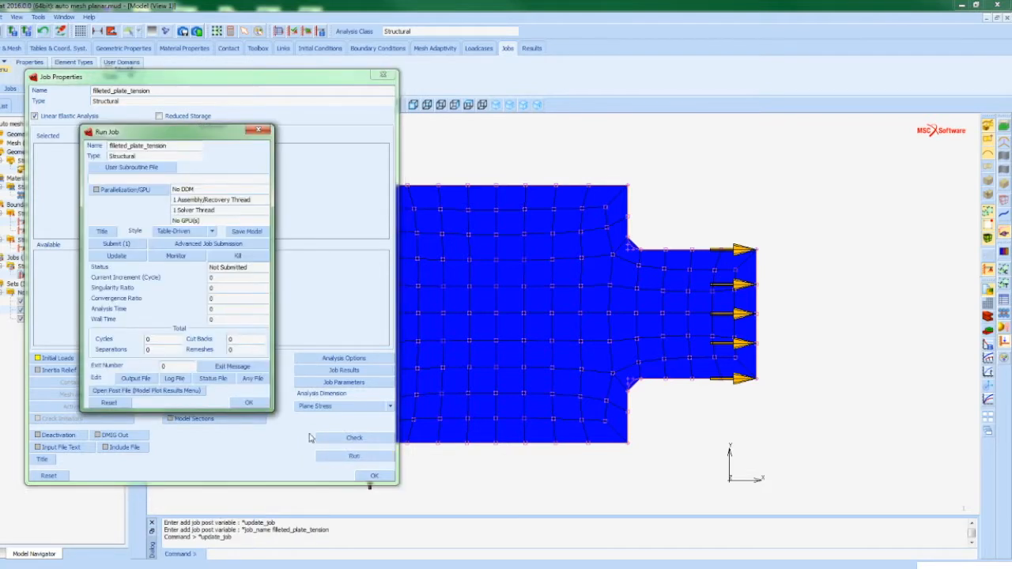
{"action": "left_click", "coordinate": [140, 249]}
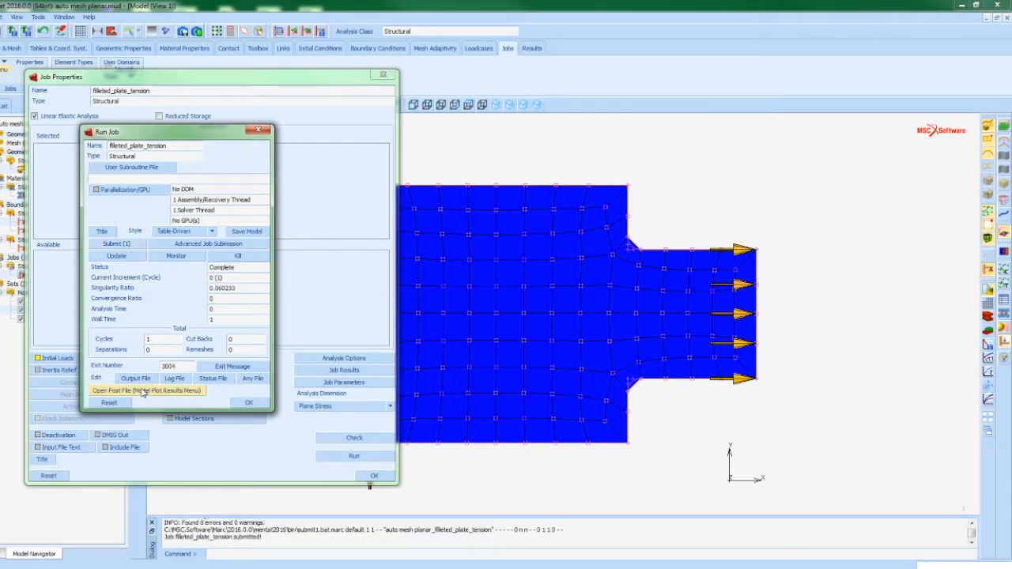
{"action": "left_click", "coordinate": [143, 392]}
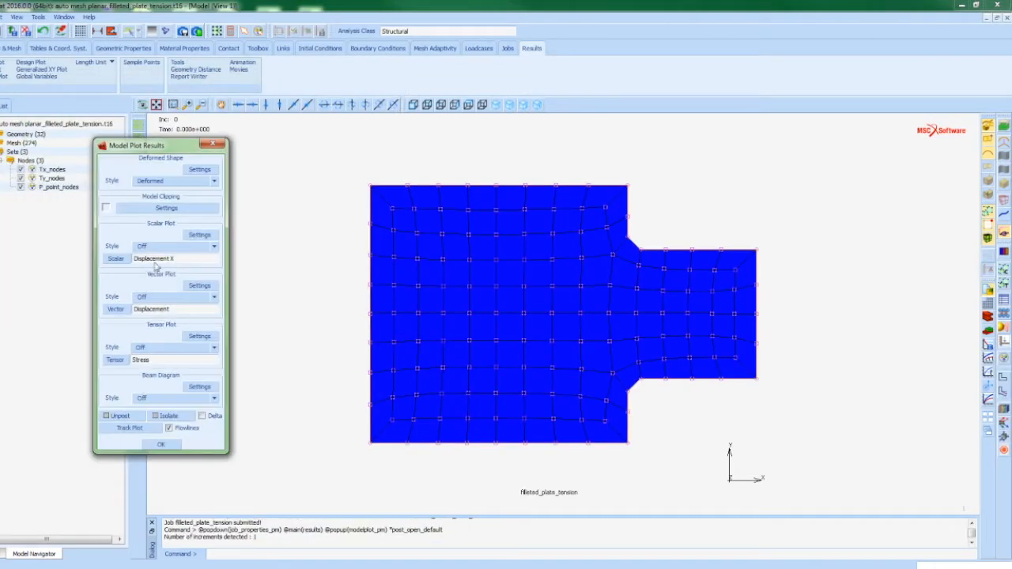
Plot Equivalent Von Mises Stress on the plate as contour bands and move the results dialog clear of the legend
{"action": "left_click", "coordinate": [165, 248]}
{"action": "left_click", "coordinate": [163, 263]}
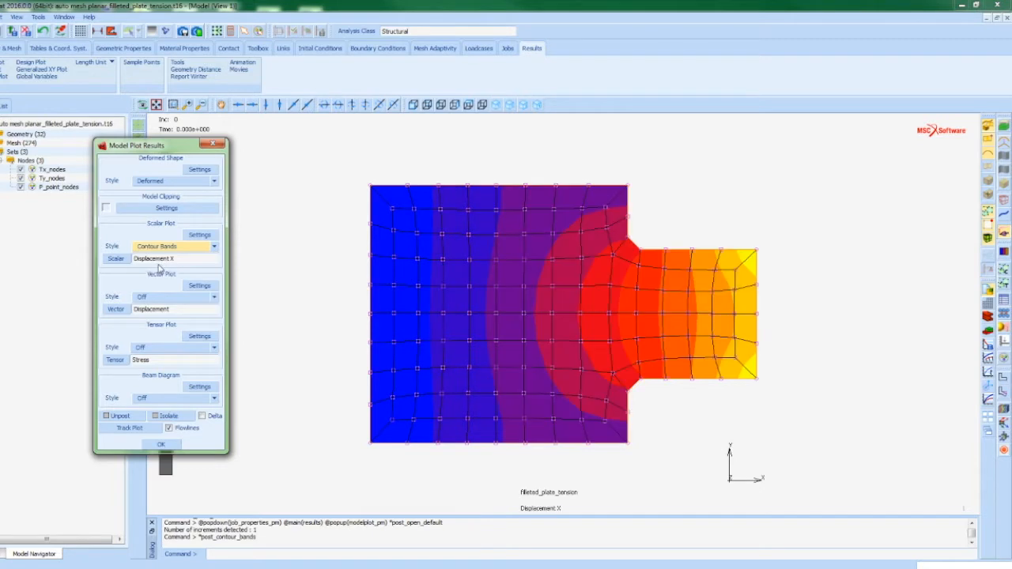
{"action": "left_click", "coordinate": [115, 258]}
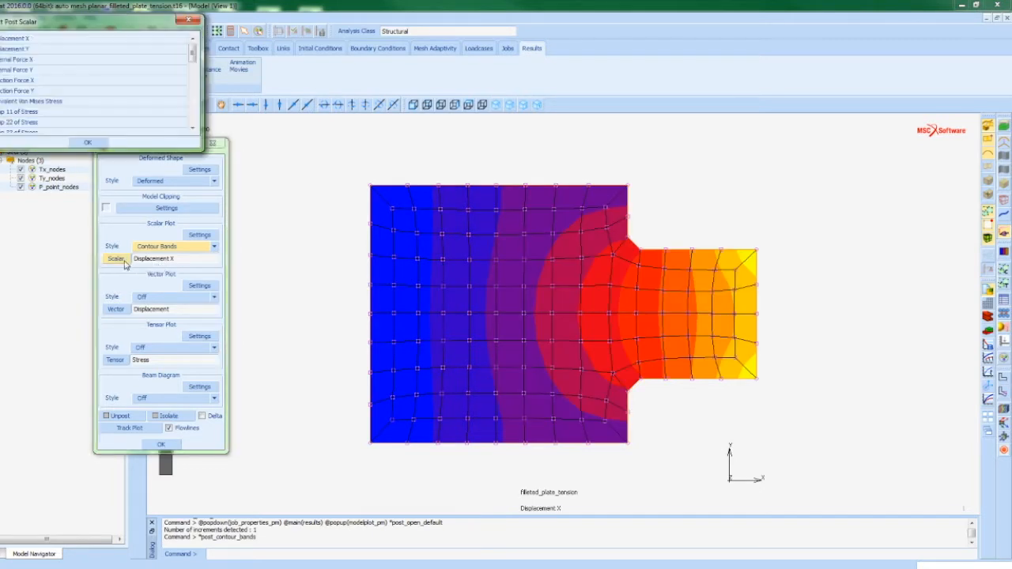
{"action": "left_click", "coordinate": [27, 102]}
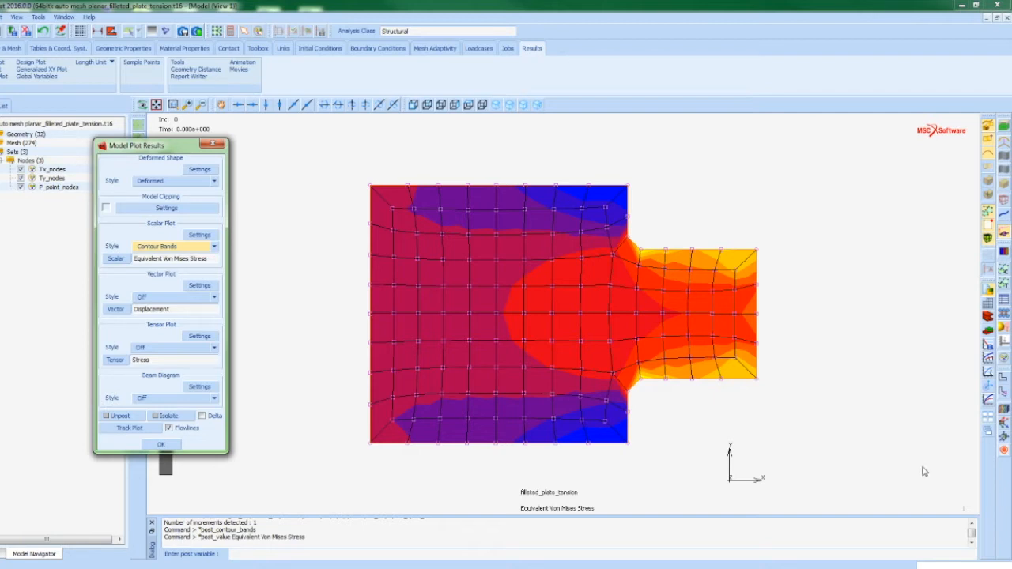
{"action": "left_click_drag", "start_coordinate": [160, 150], "coordinate": [51, 159]}
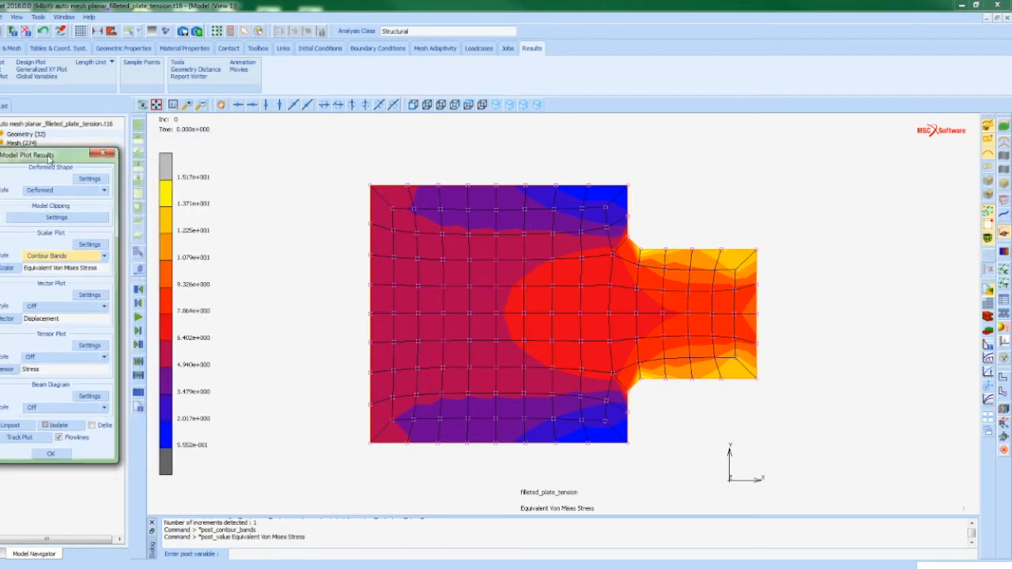